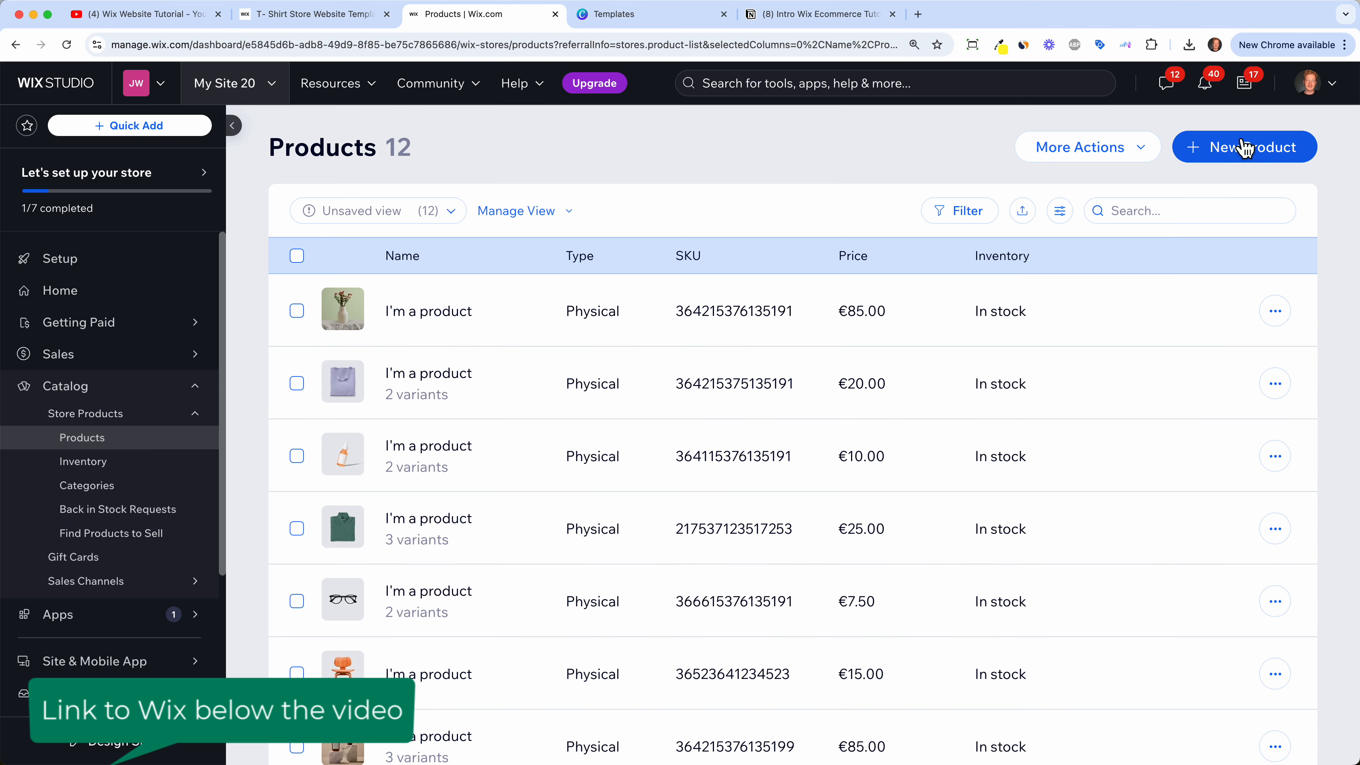
Step: Start a new store product, and publish the T Shop site on the free Wix.com domain ending in my-site-20
left_click(1247, 146)
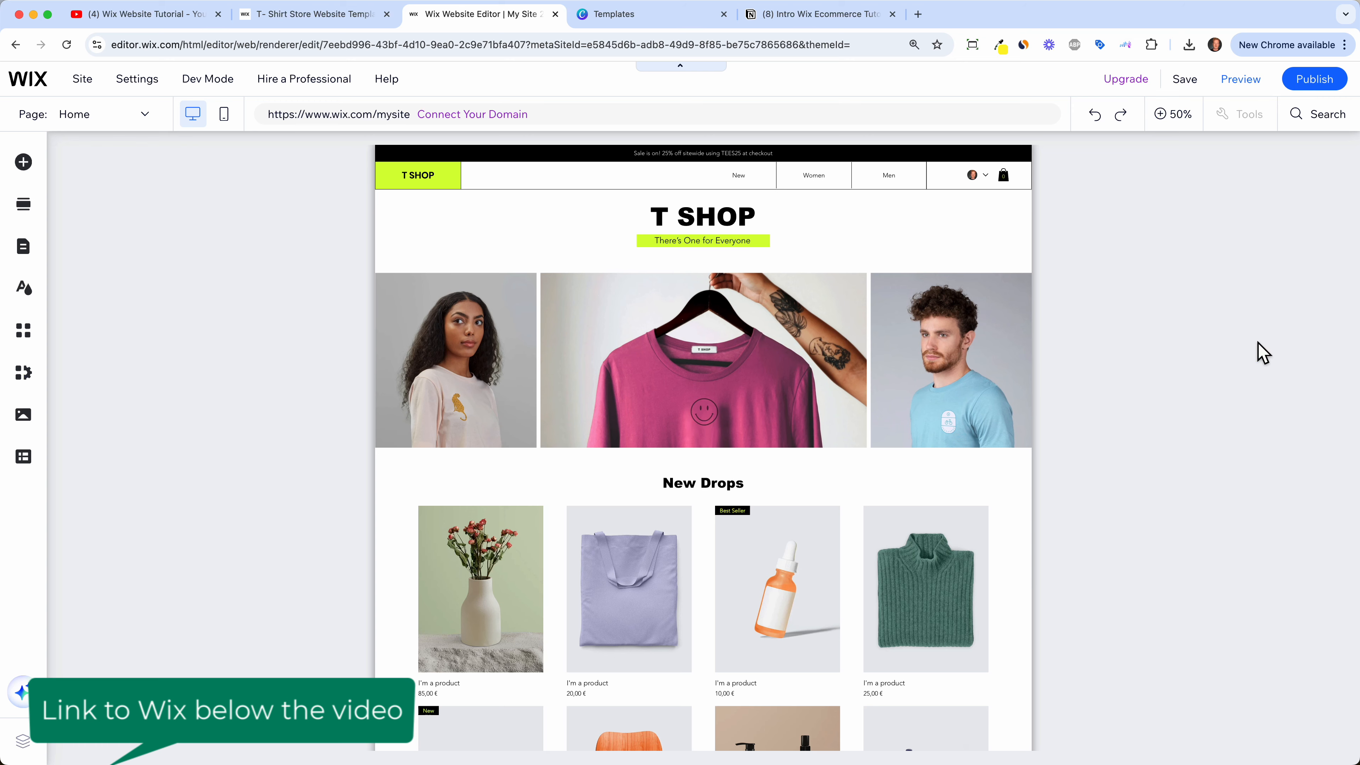
left_click(1313, 79)
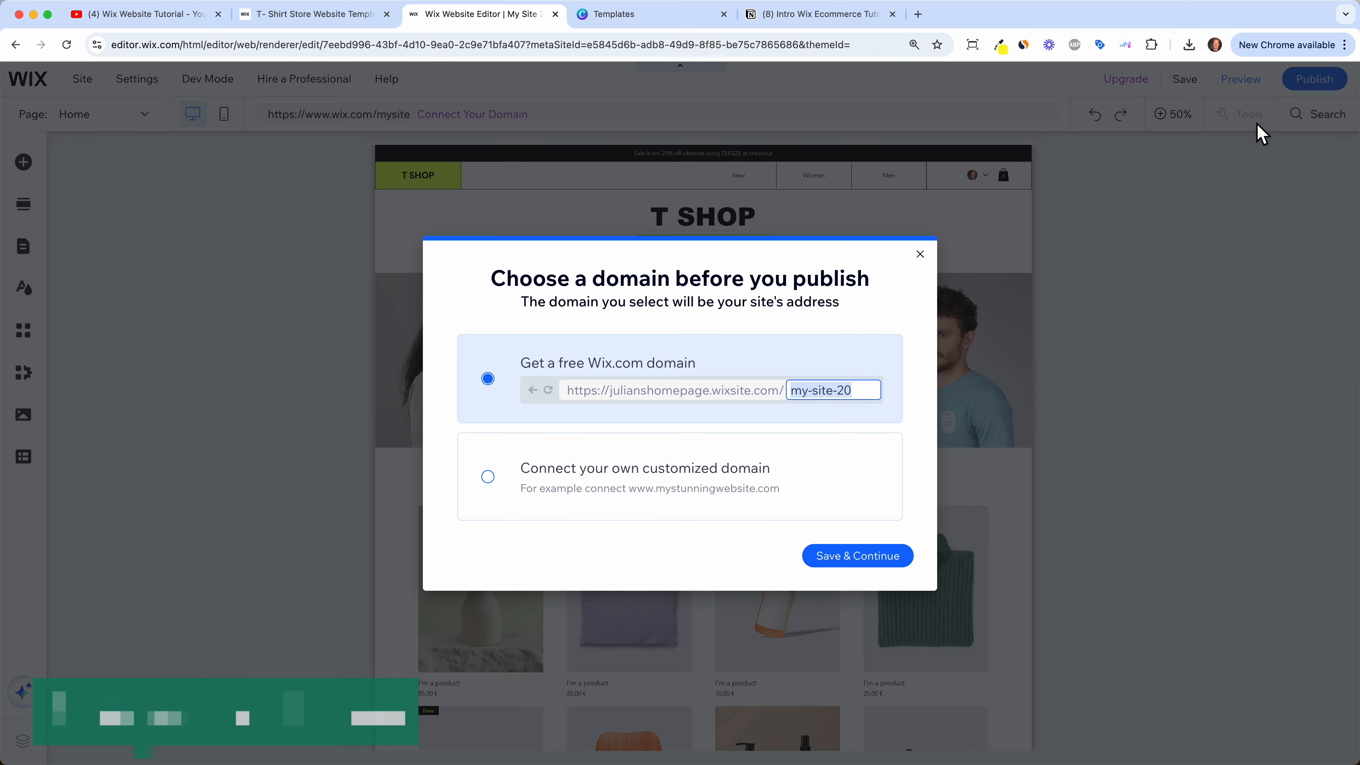
left_click(864, 560)
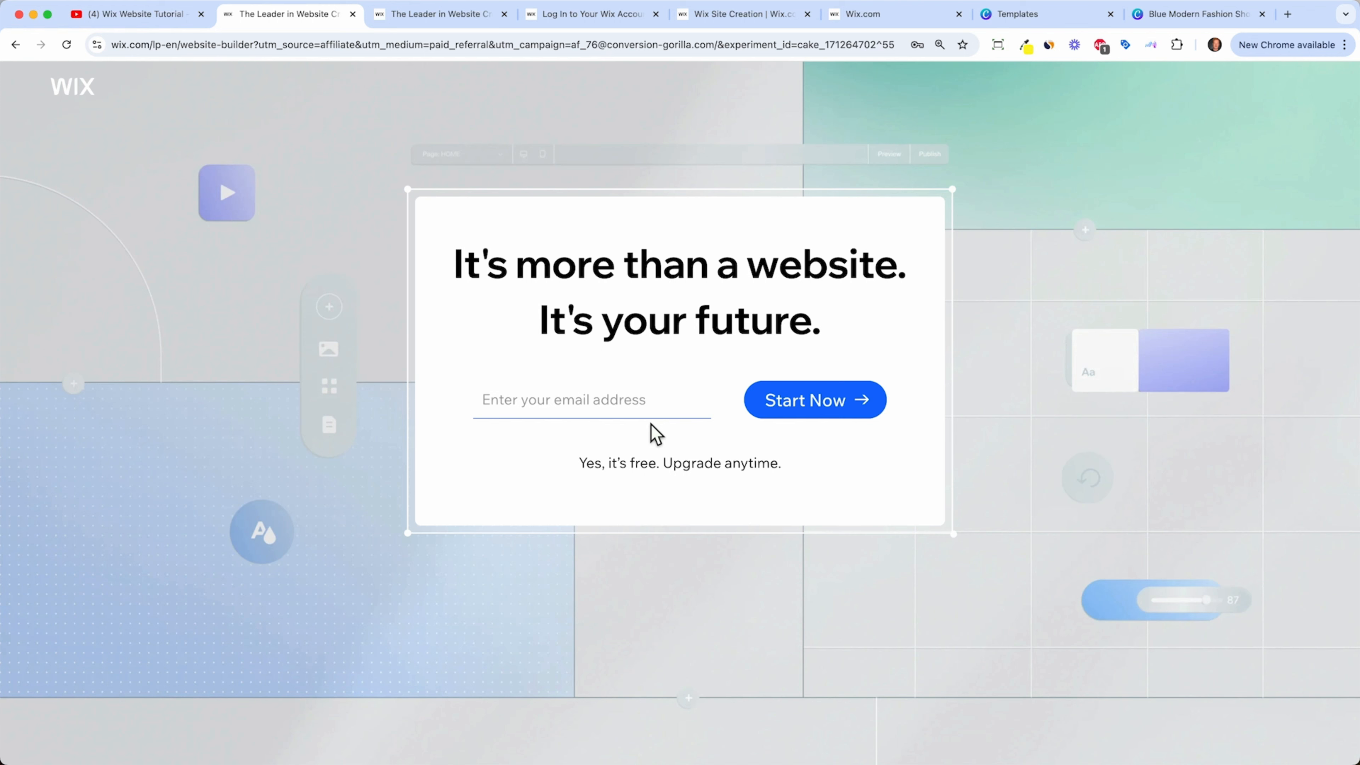
Step: Begin creating a new site without the AI chat and choose Online Store as the website type
left_click(603, 24)
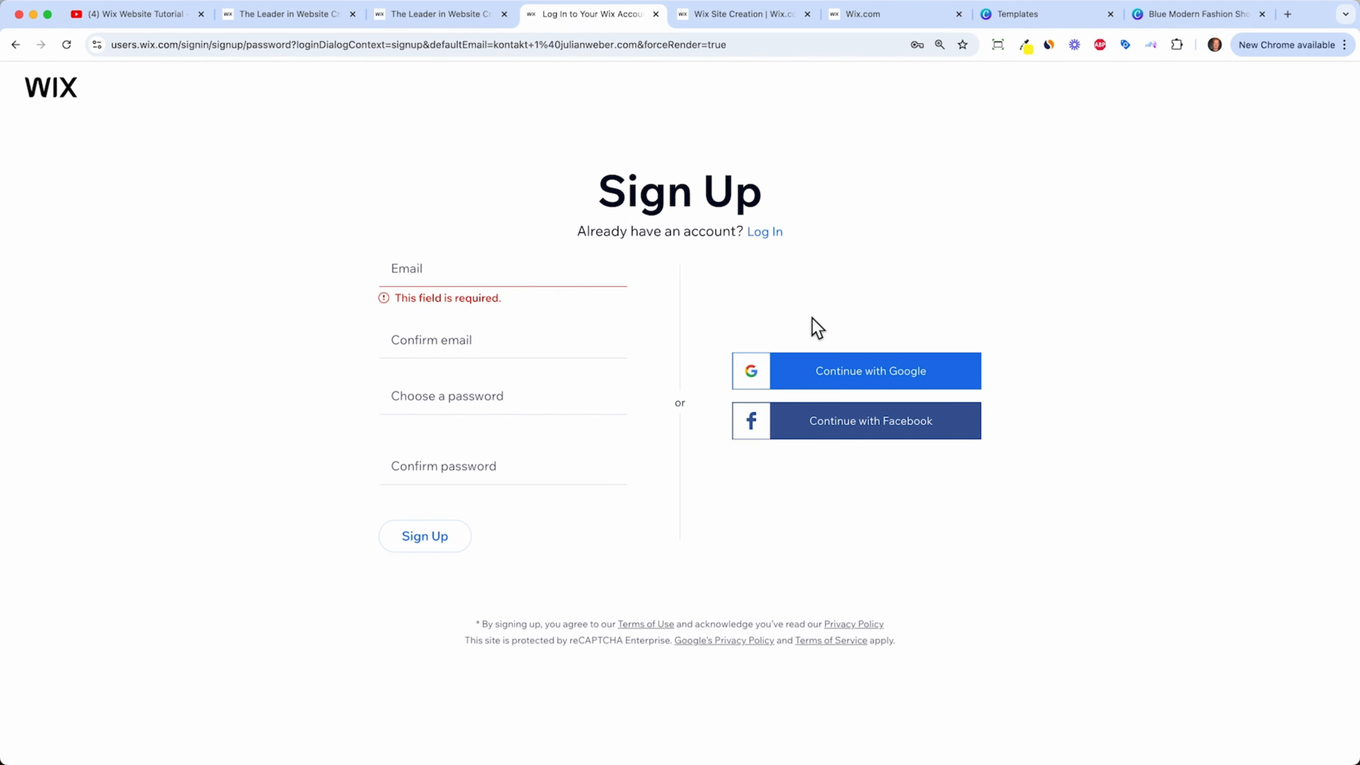
left_click(744, 14)
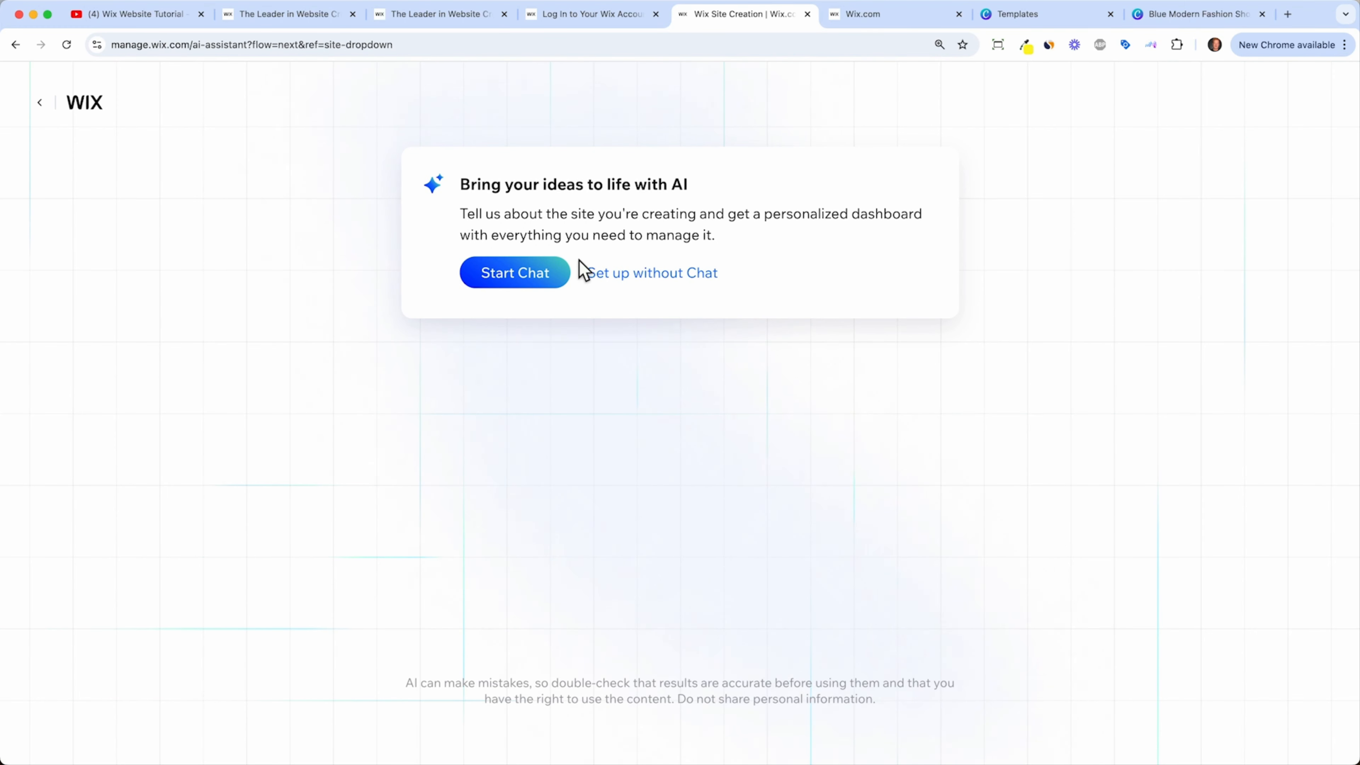
left_click(629, 294)
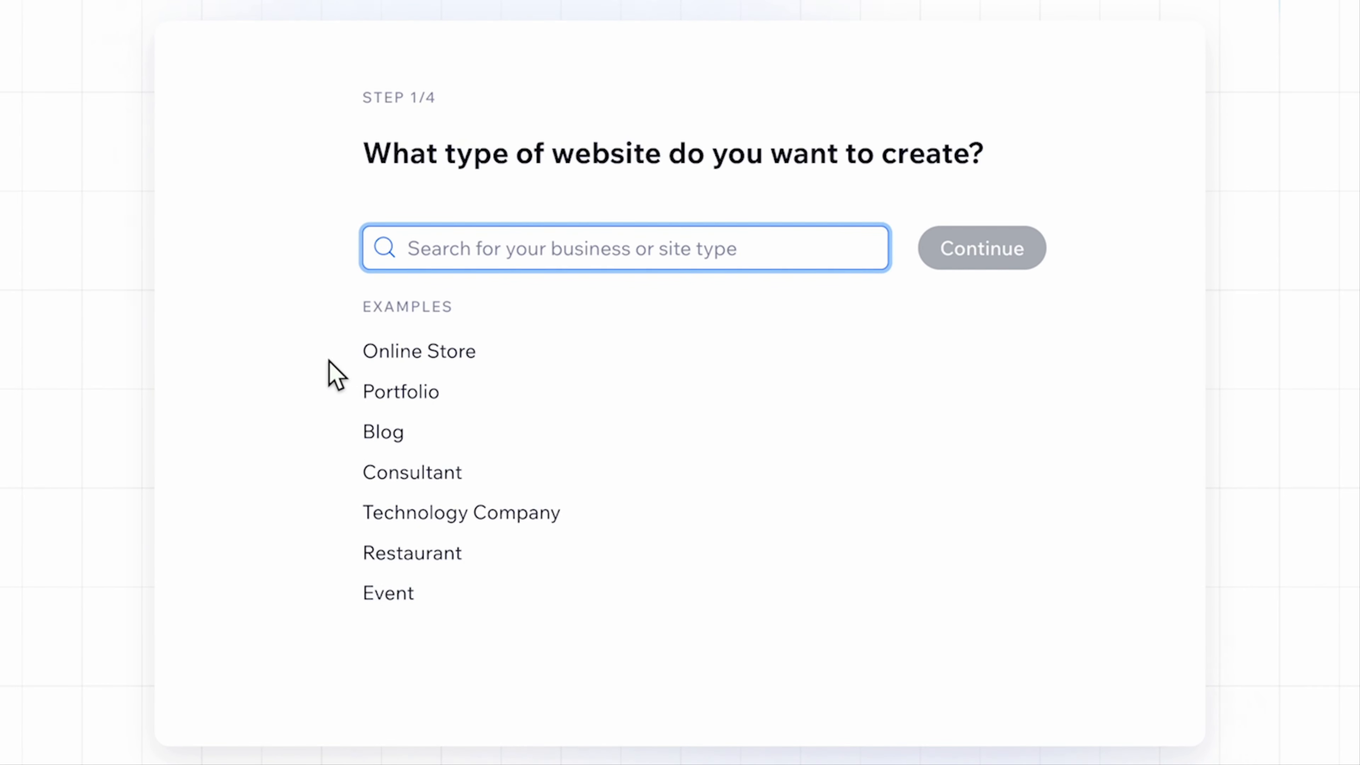
left_click(440, 365)
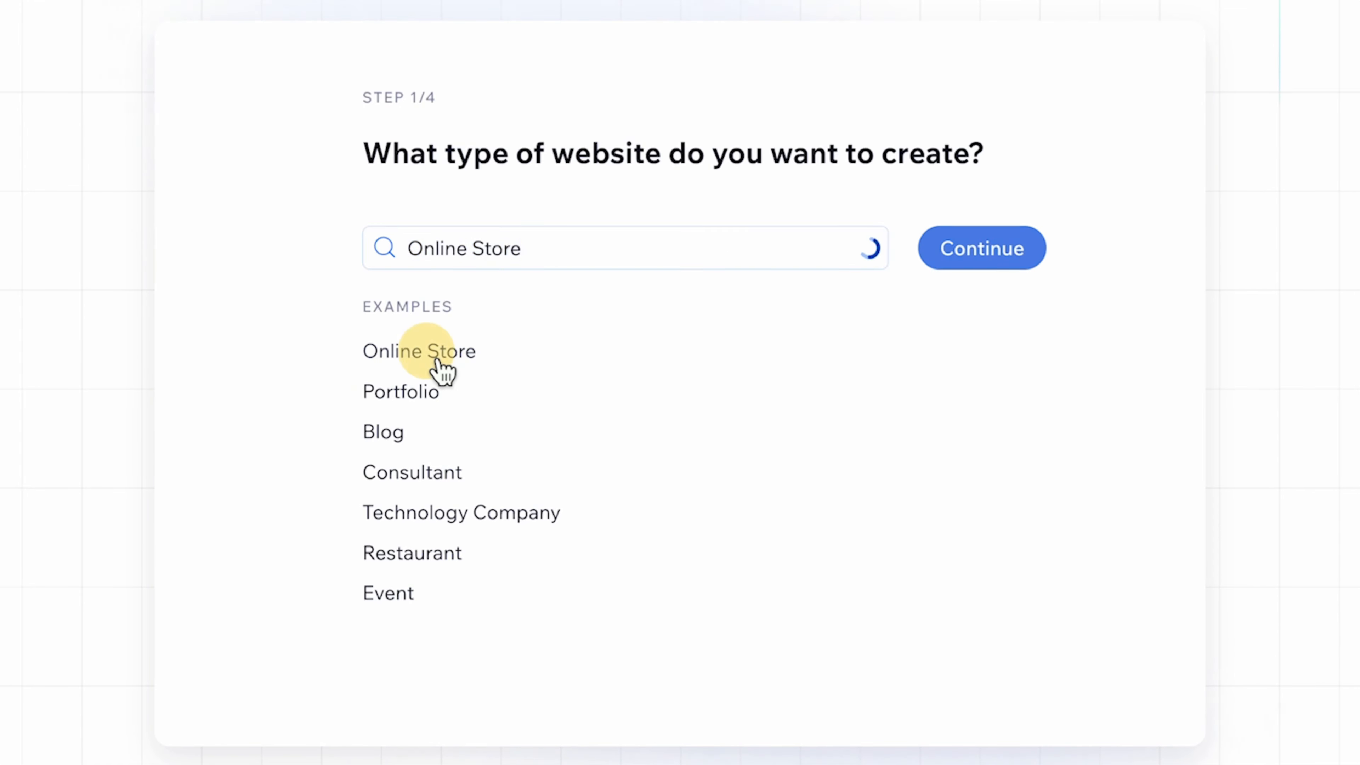
left_click(1020, 251)
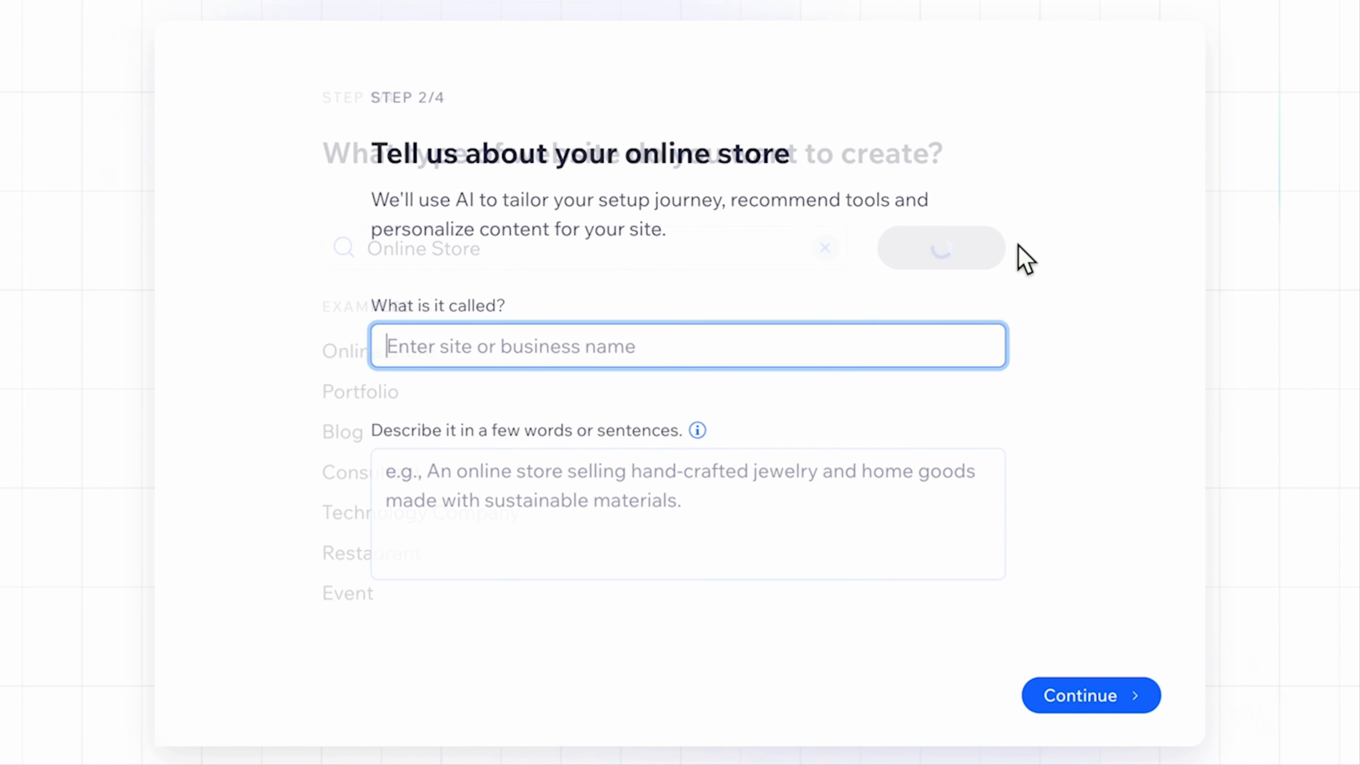
Step: Name the store with the owner's first name plus "T-Shirt Shop" and describe it as "We want to sell our own t-shirts online."
type("Juli")
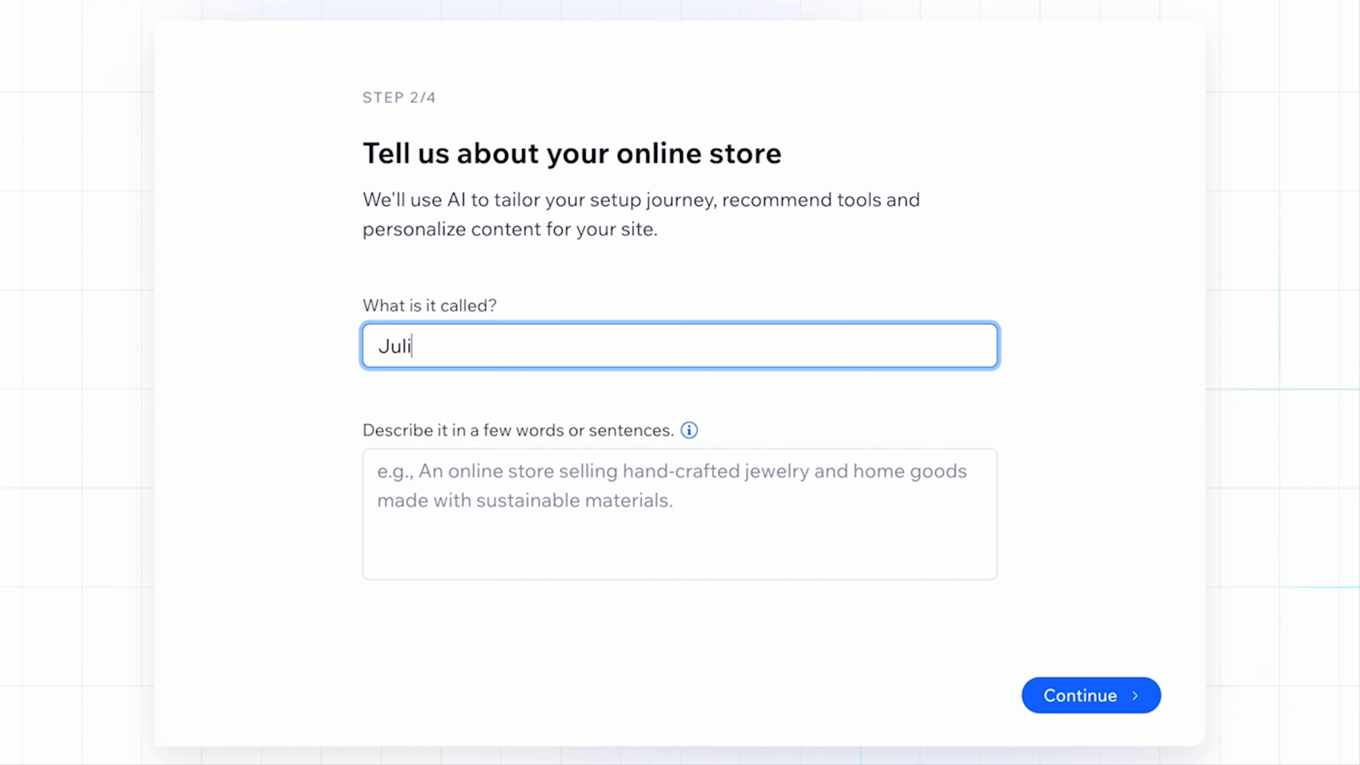
type("an's T-Shirt Shop")
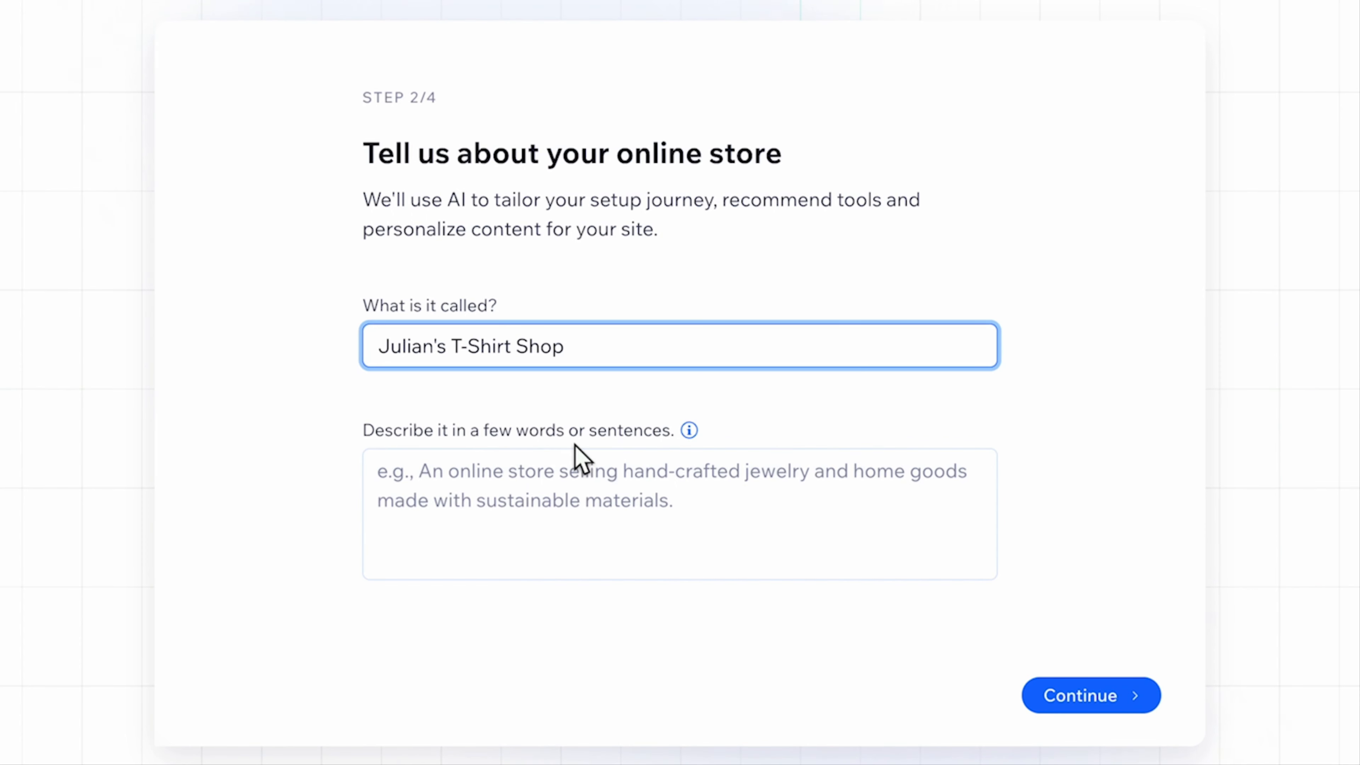
left_click(590, 499)
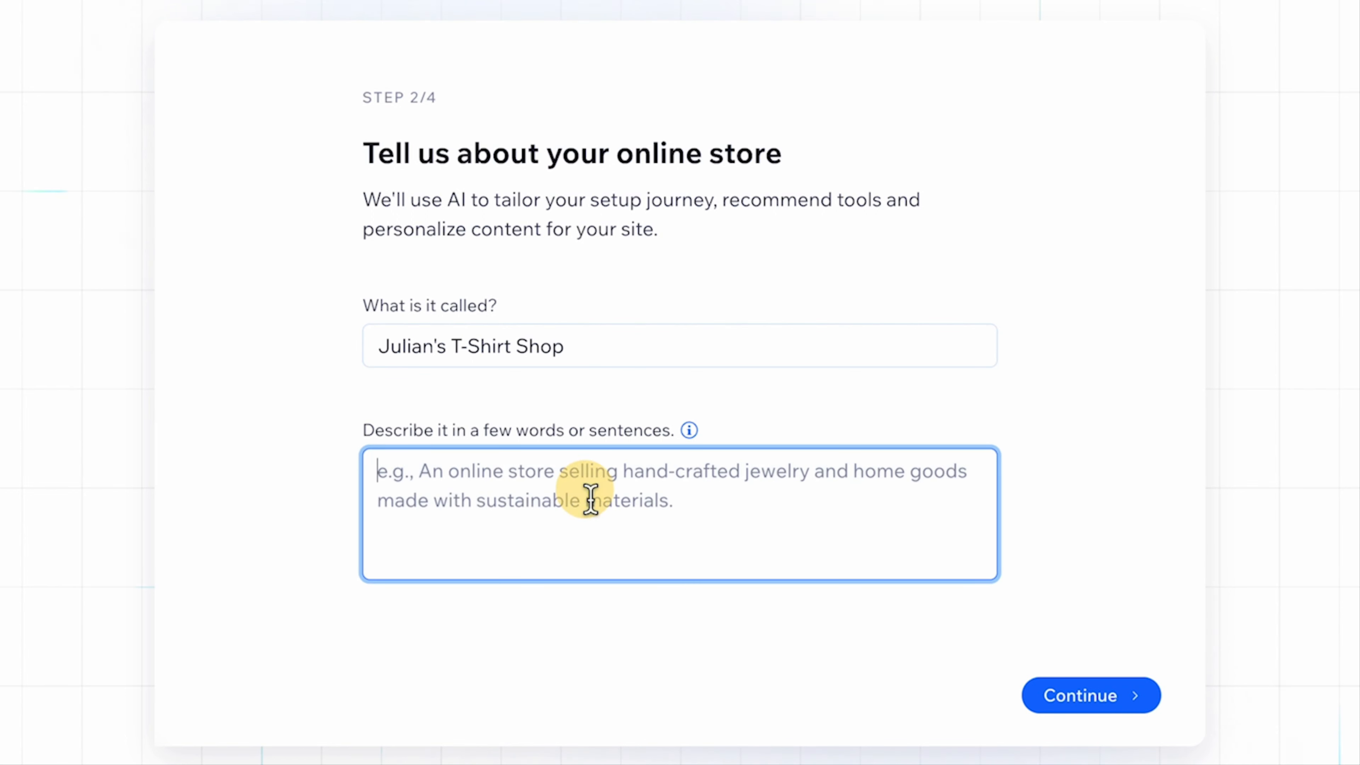
type("We want to sell our own t-shi")
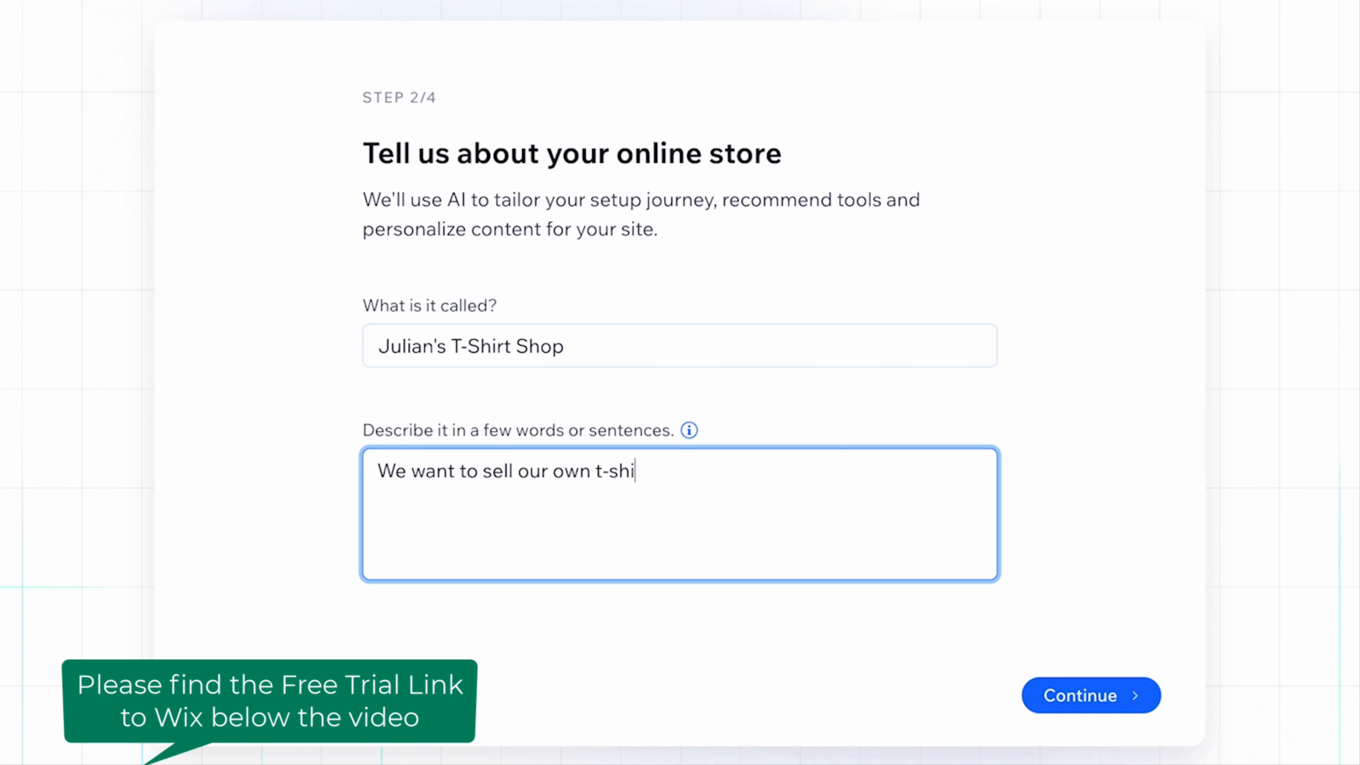
type("rts online.")
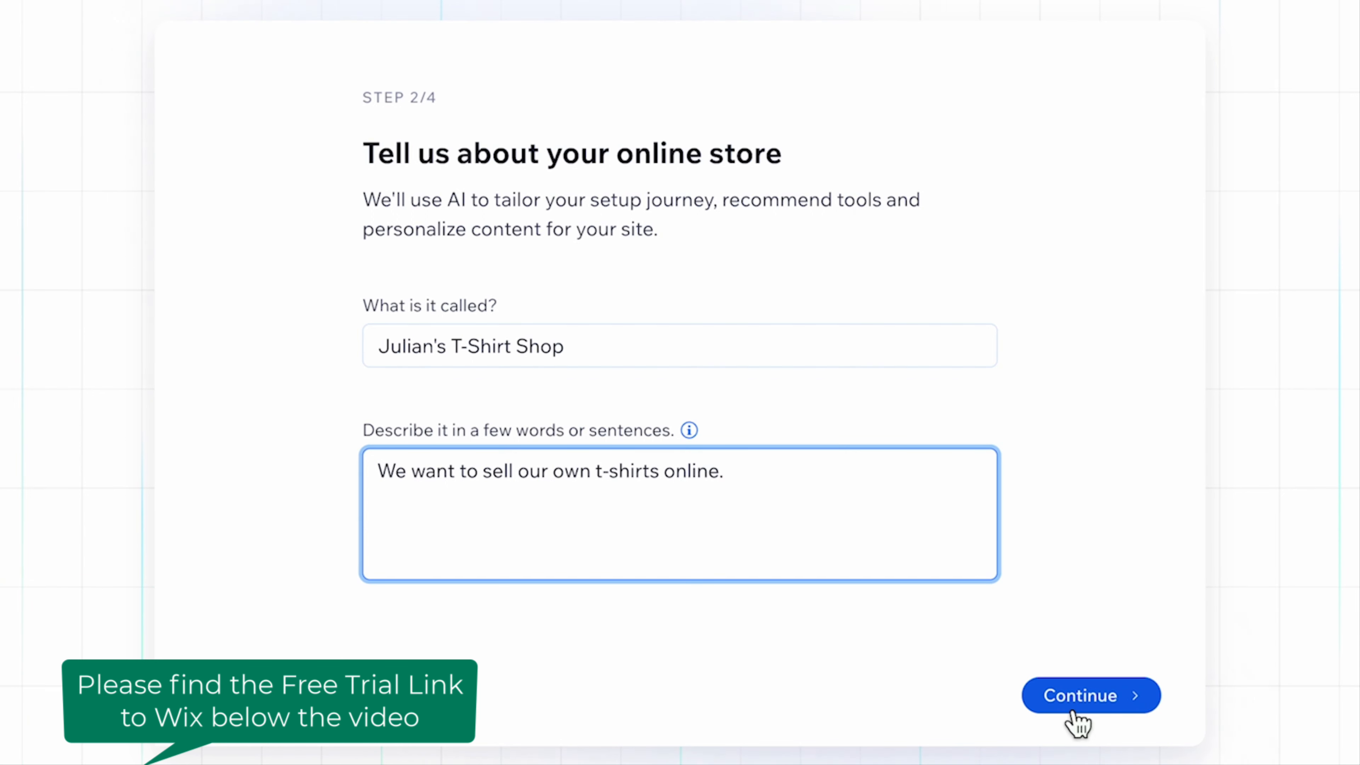
left_click(1075, 712)
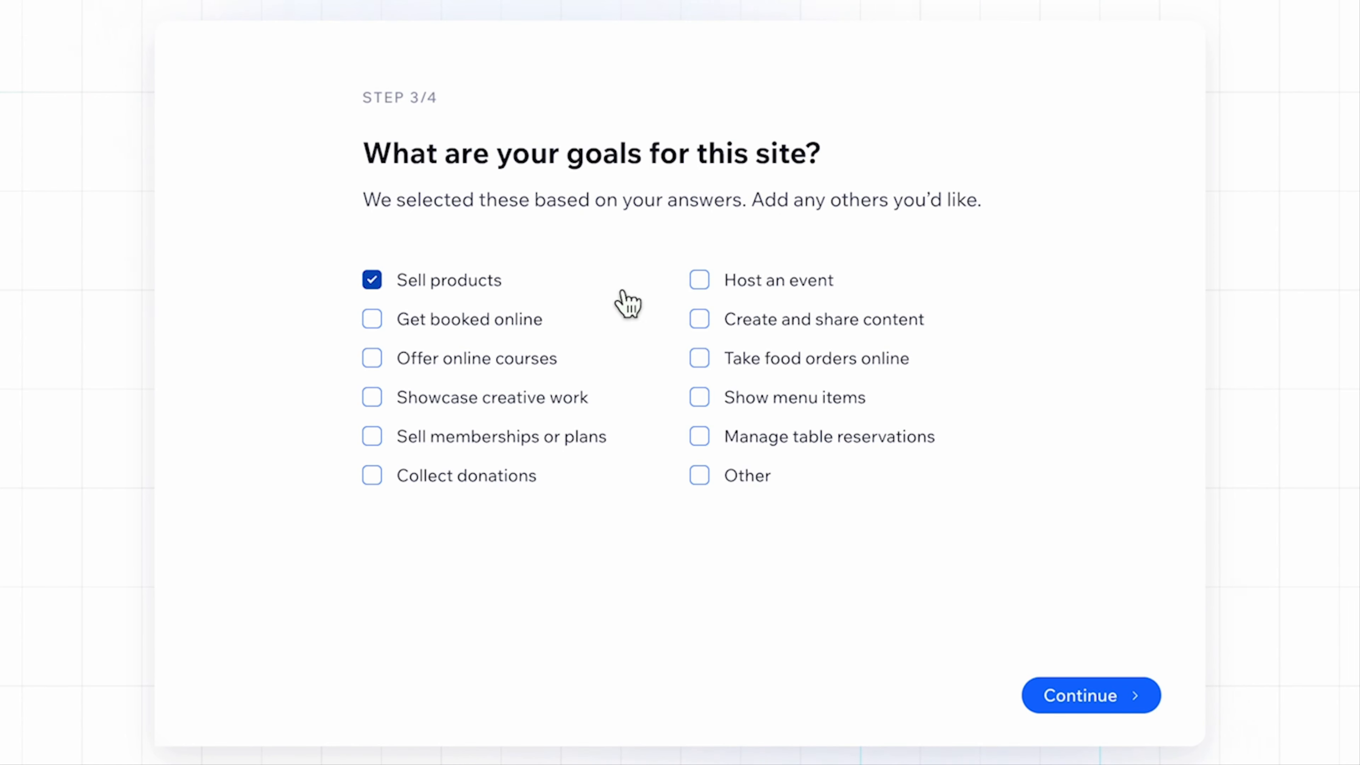
Step: Accept Sell products as the site's goal and finish the setup without choosing any extra selling tools
left_click(1071, 706)
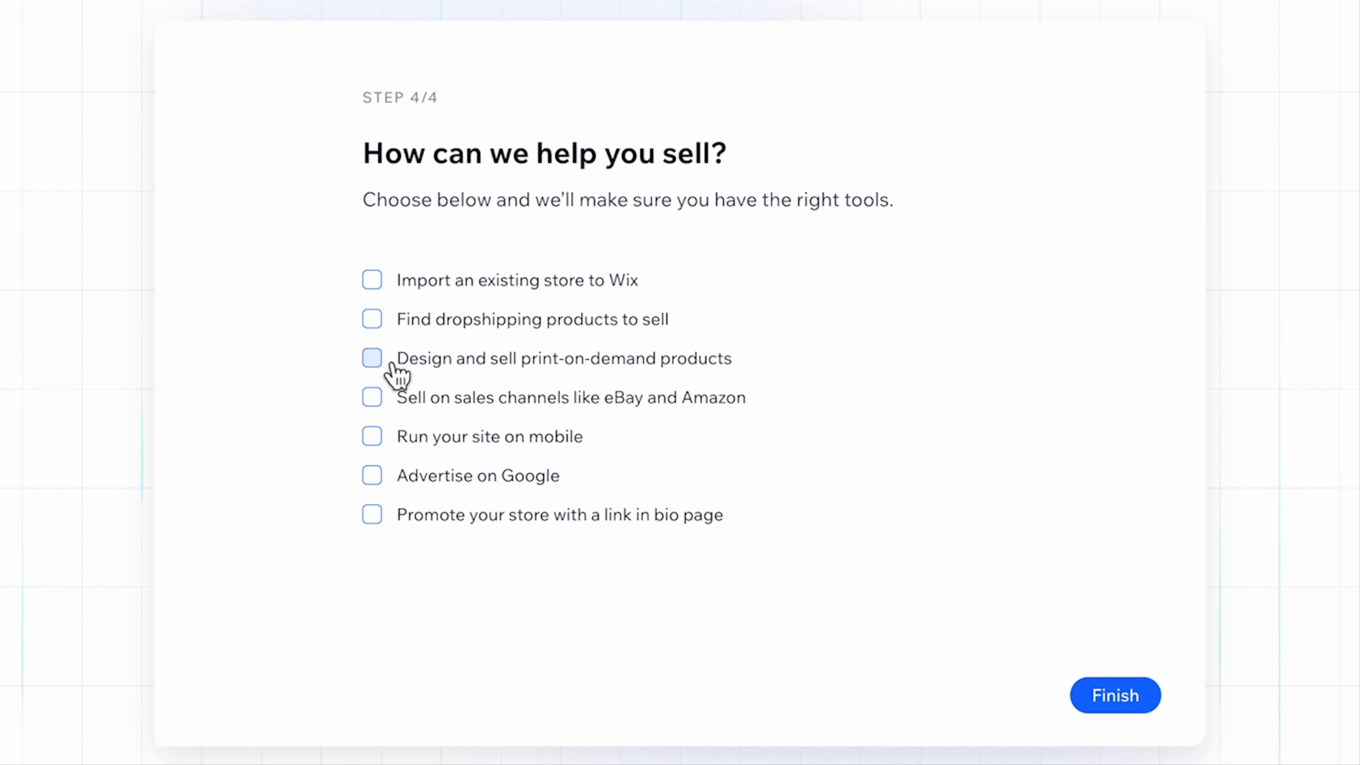
left_click(1136, 710)
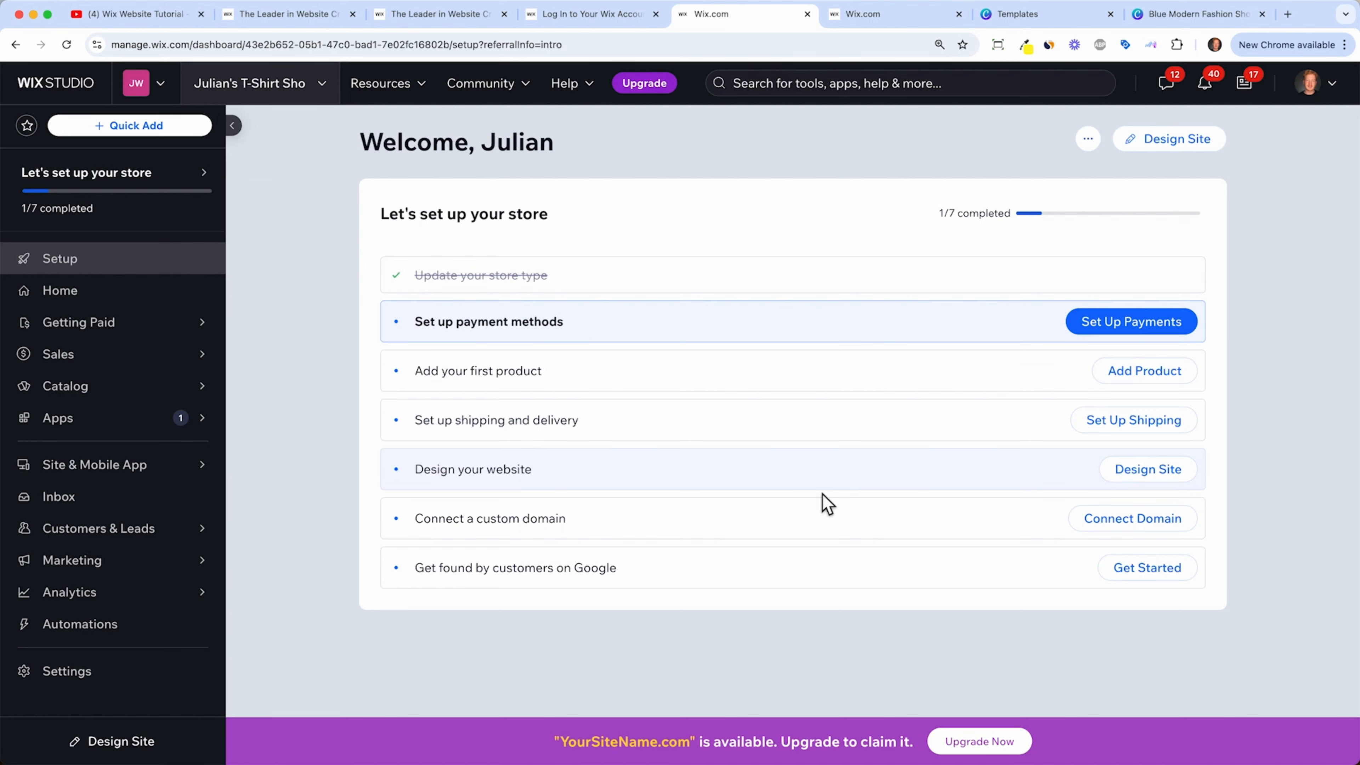
Step: Start designing the website from the store setup checklist by picking a template instead of generating a design with AI
left_click(1167, 470)
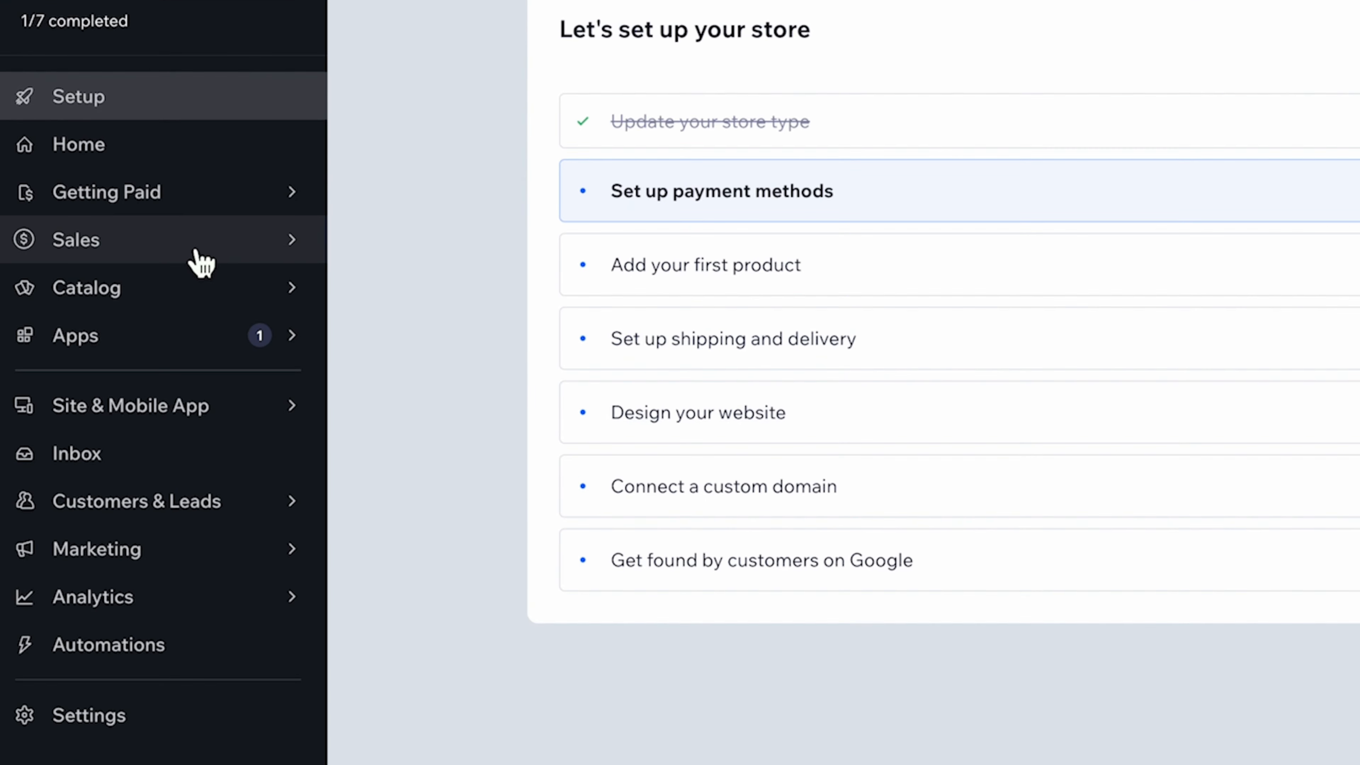
mouse_move(133, 621)
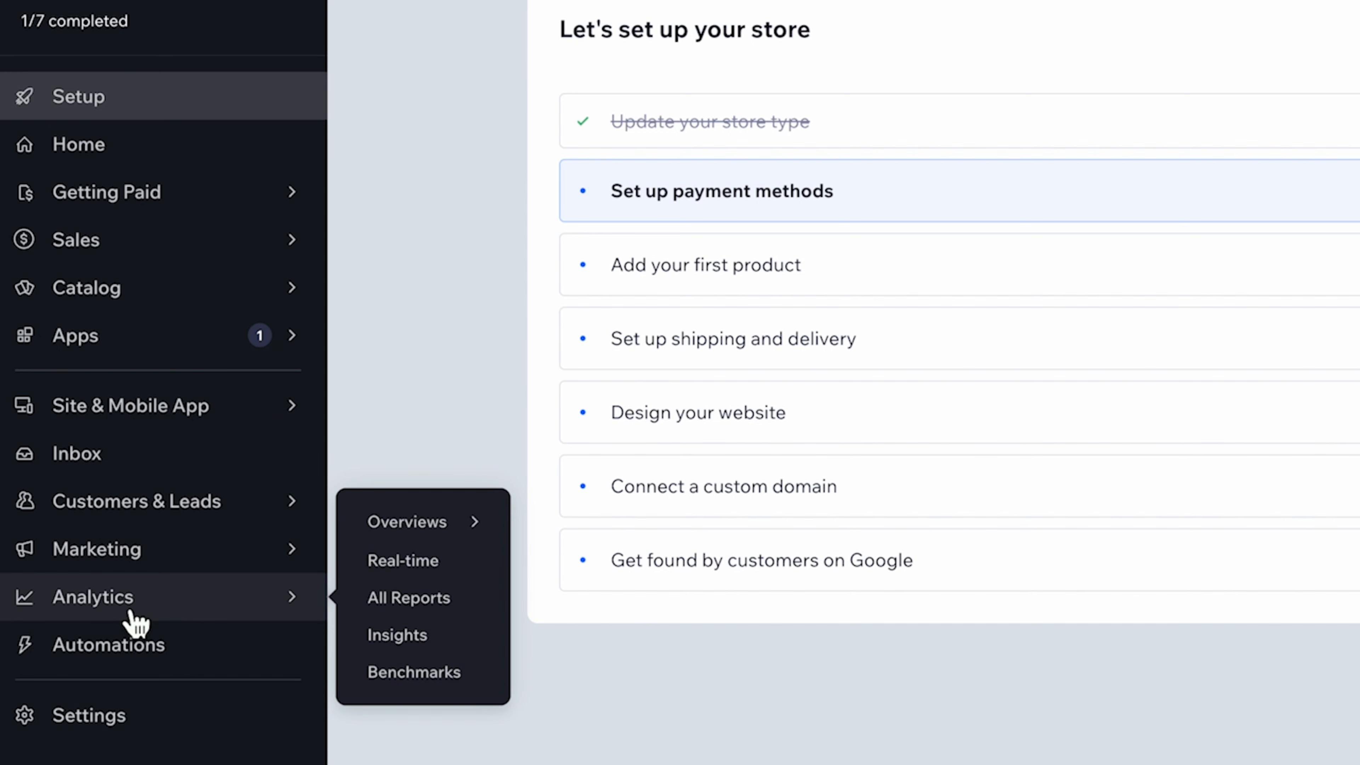
mouse_move(148, 576)
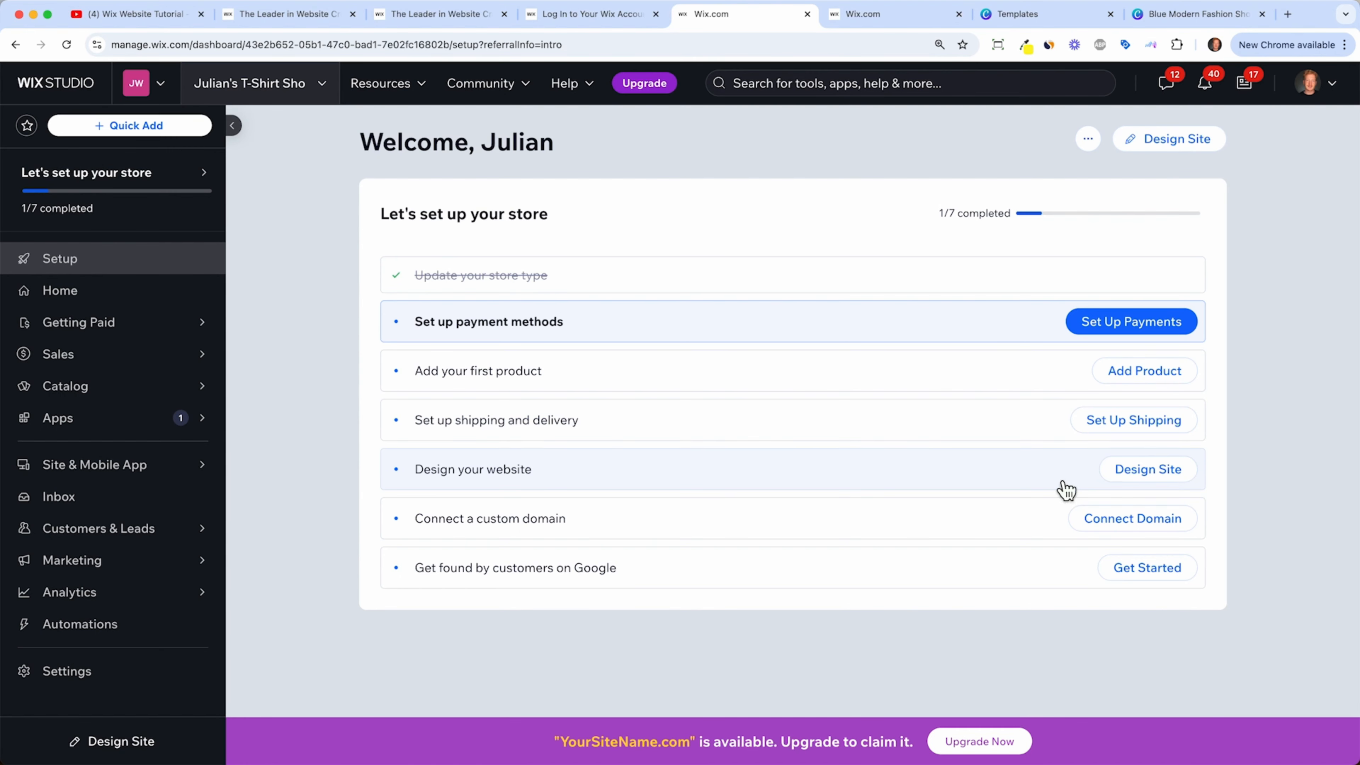
left_click(1130, 484)
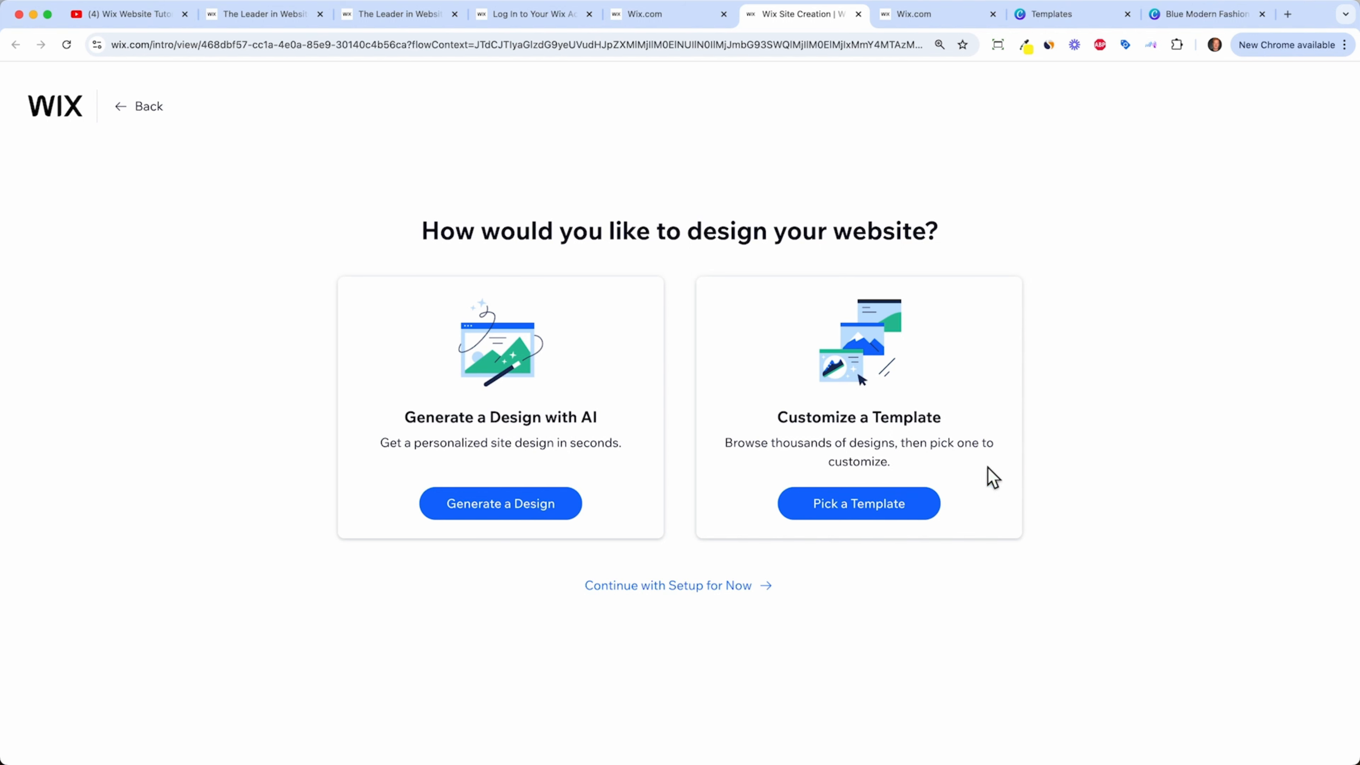
left_click(879, 524)
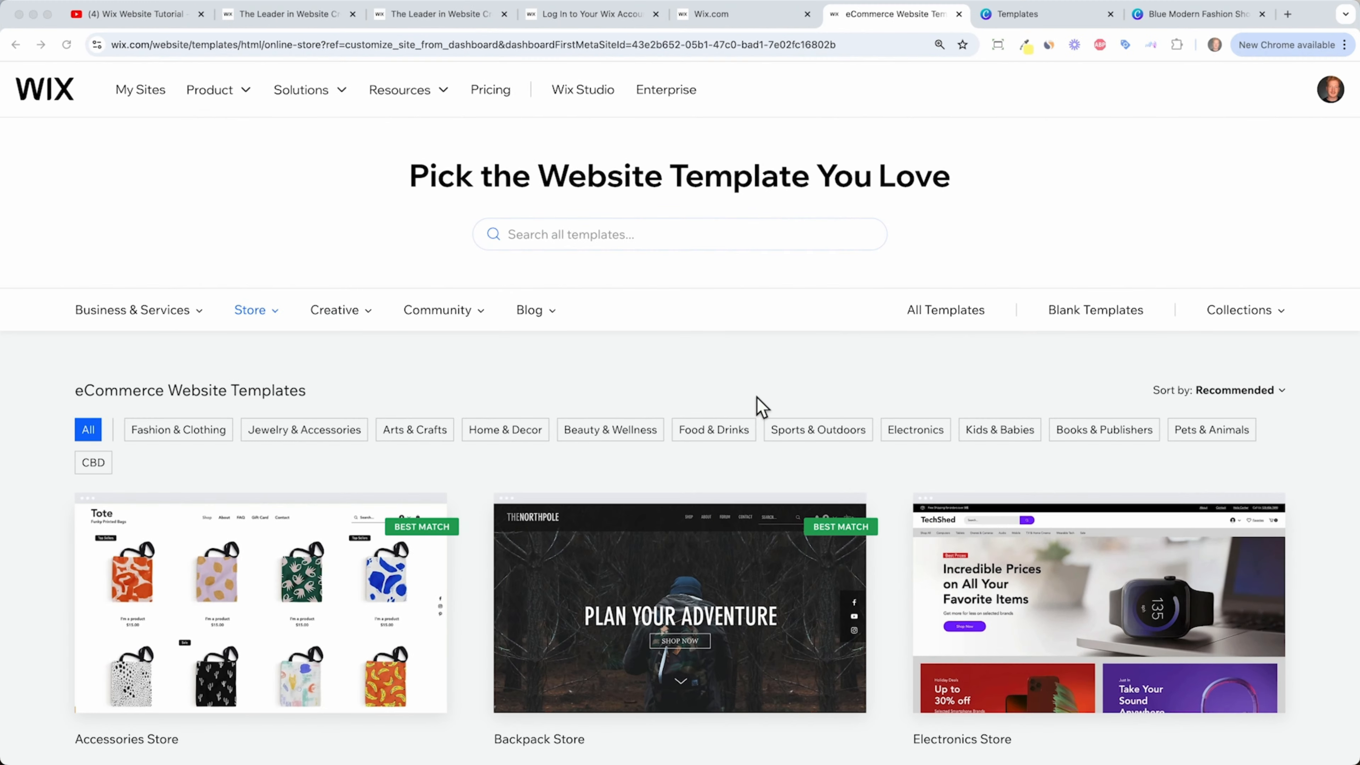
Step: Look through the eCommerce website templates and the subcategories offered under Store
scroll(761, 408, "down", 5)
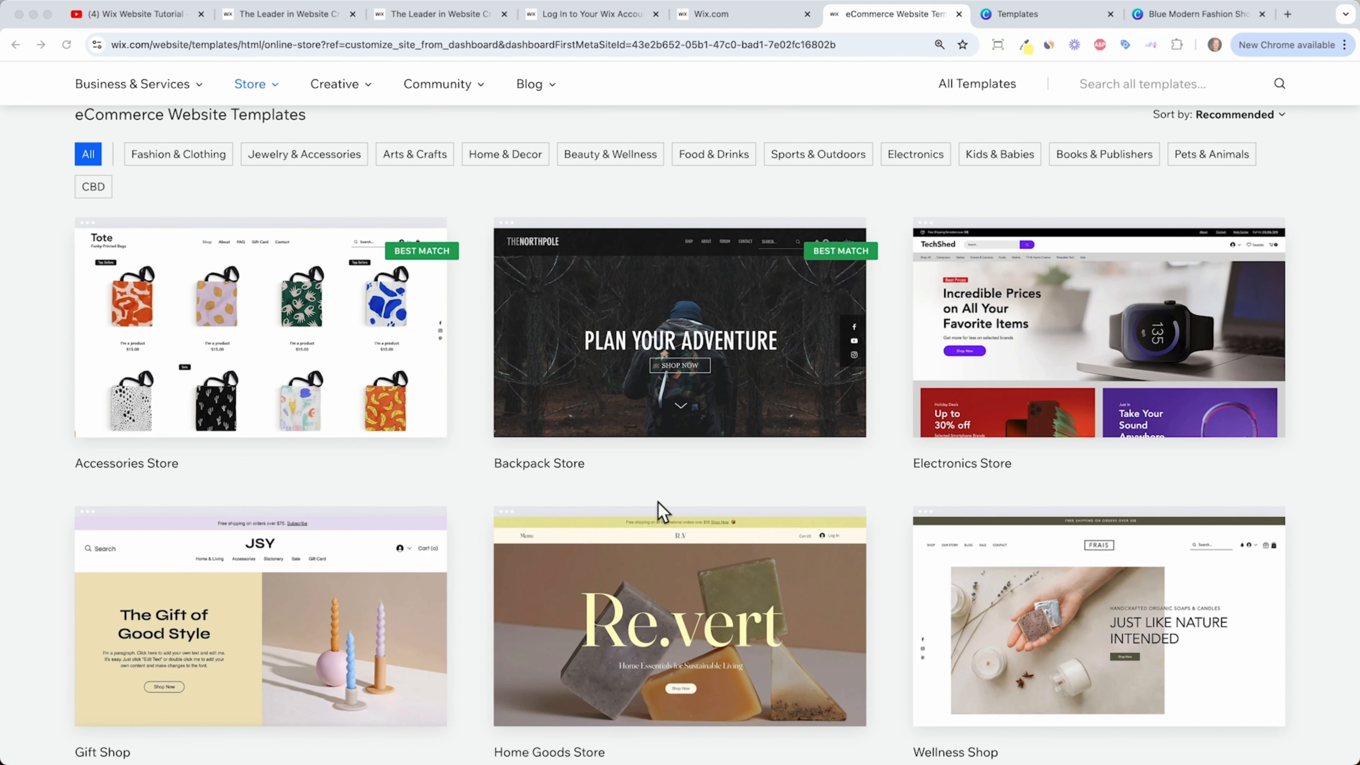
scroll(662, 511, "down", 11)
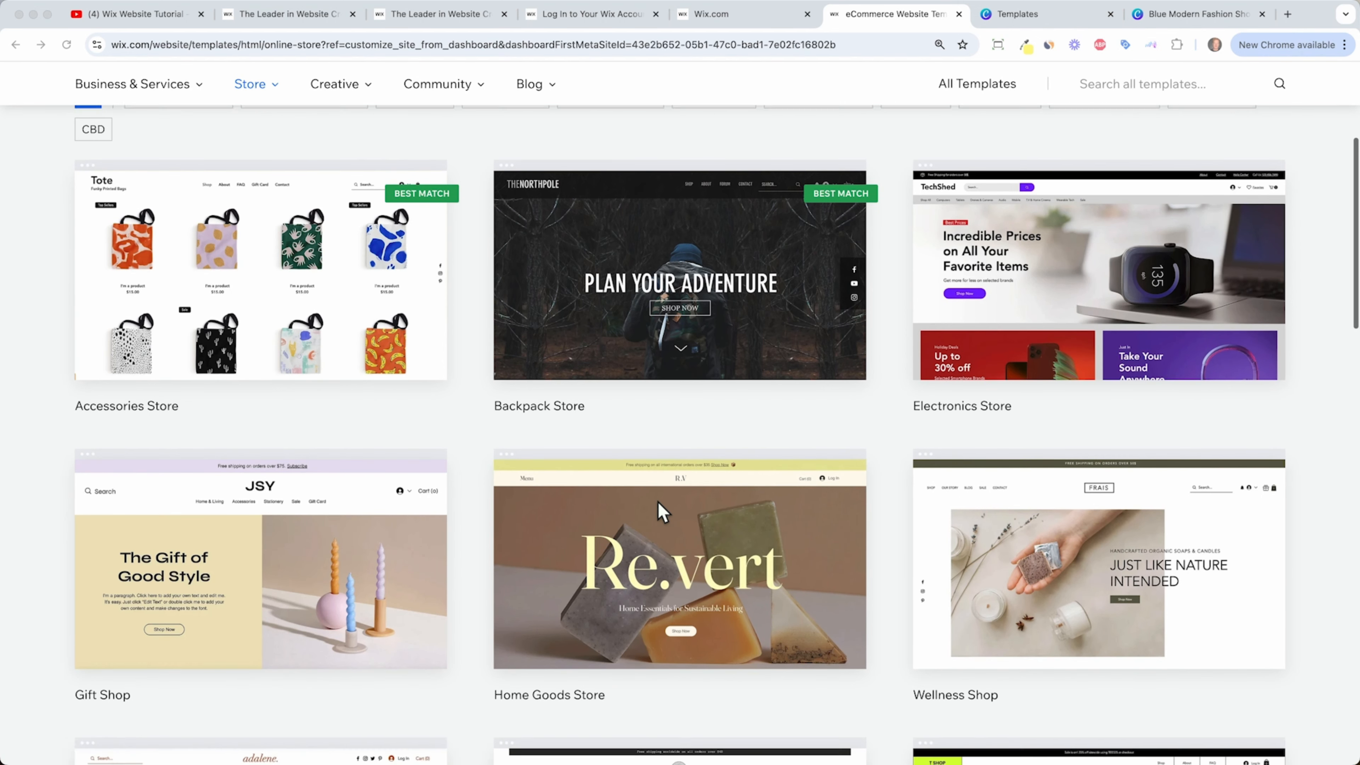
scroll(662, 512, "down", 3)
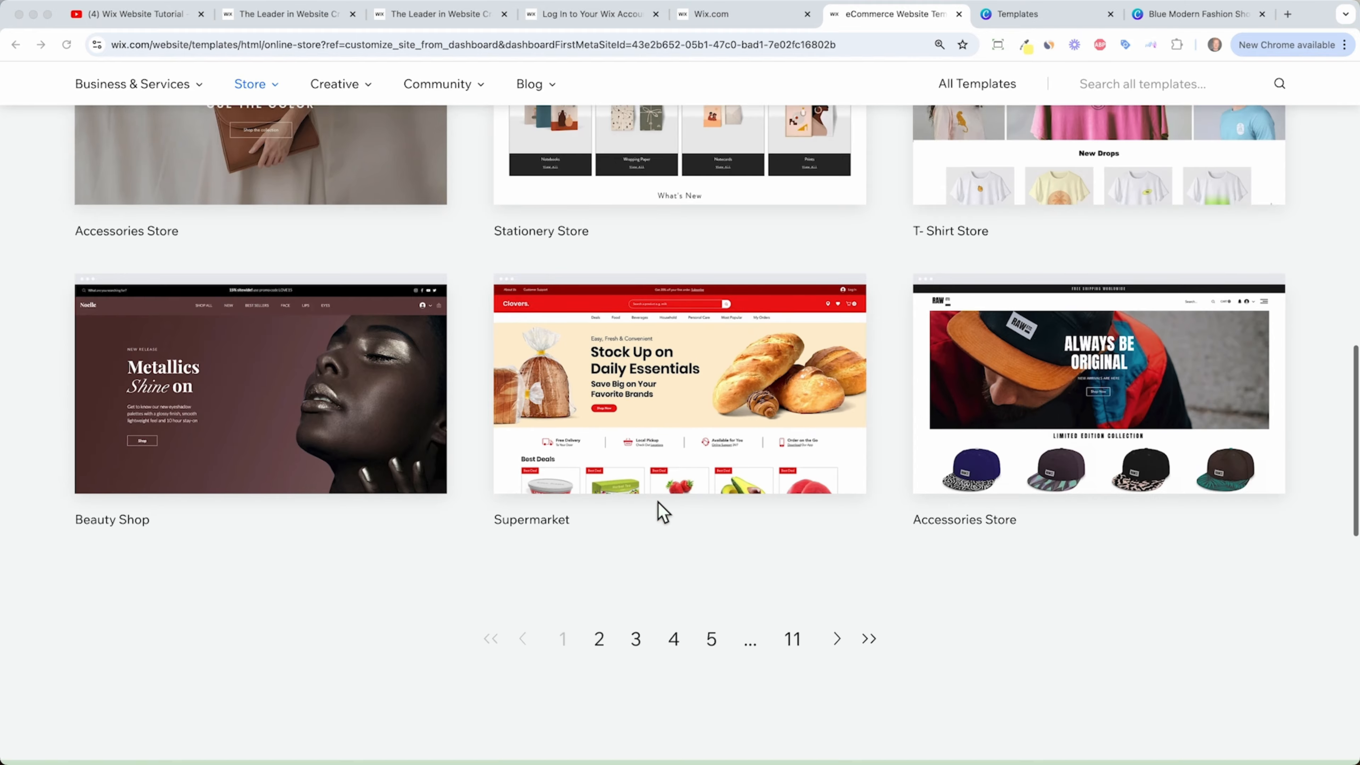
scroll(659, 510, "up", 20)
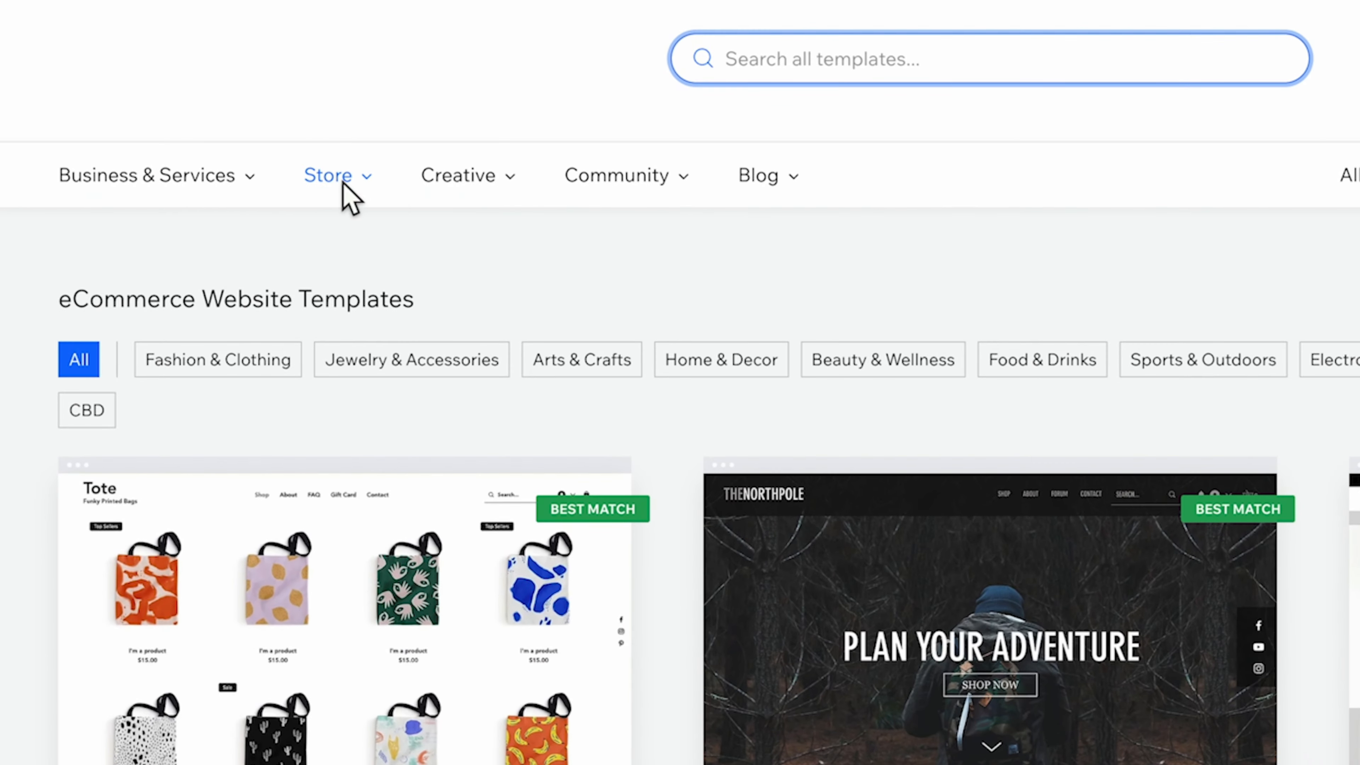
left_click(302, 210)
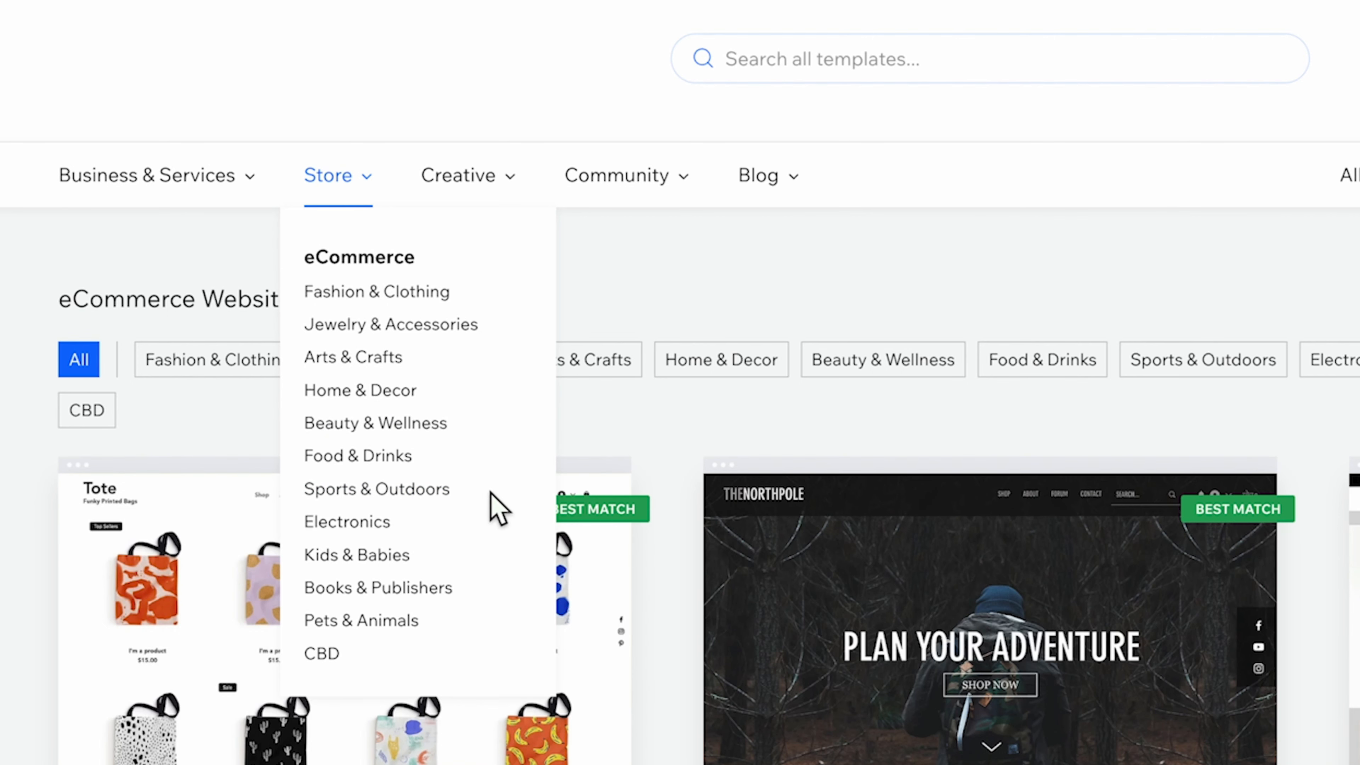
scroll(492, 496, "down", 1)
mouse_move(246, 177)
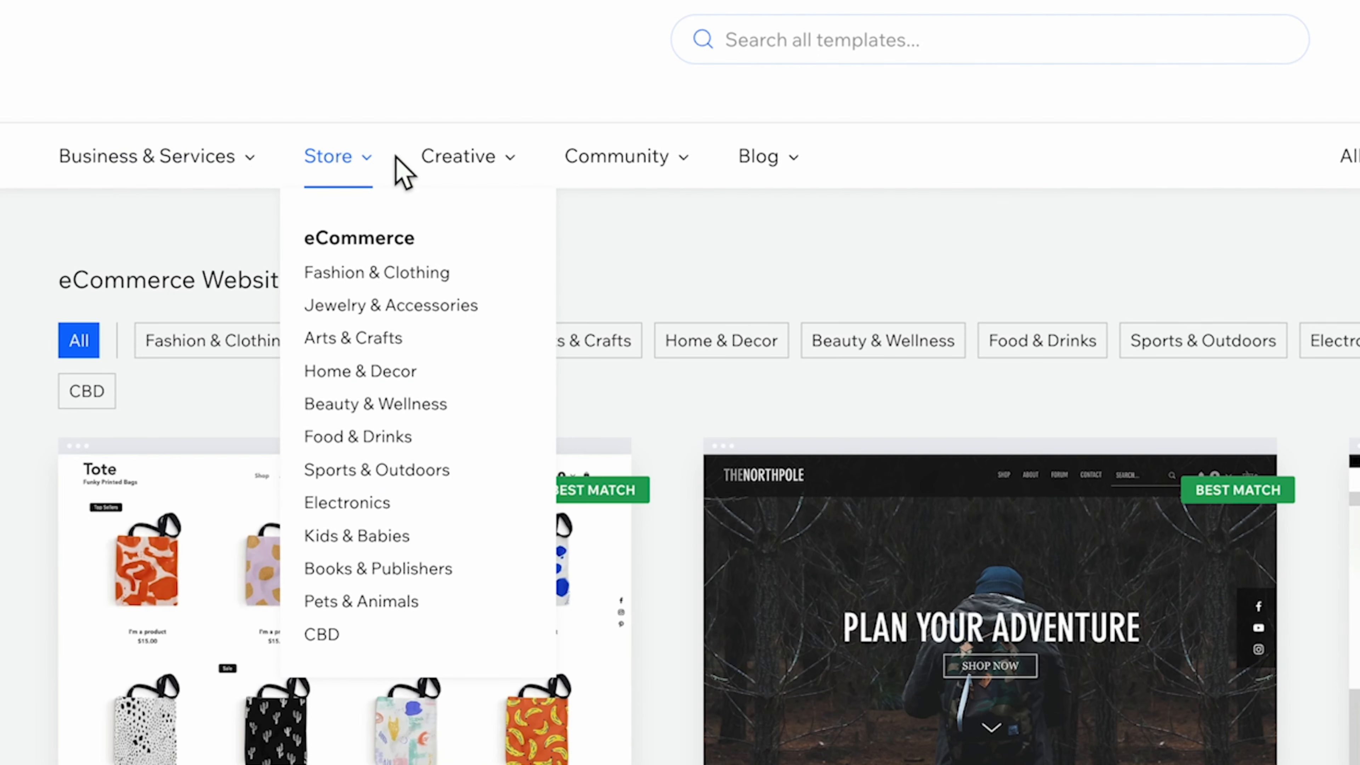
mouse_move(369, 173)
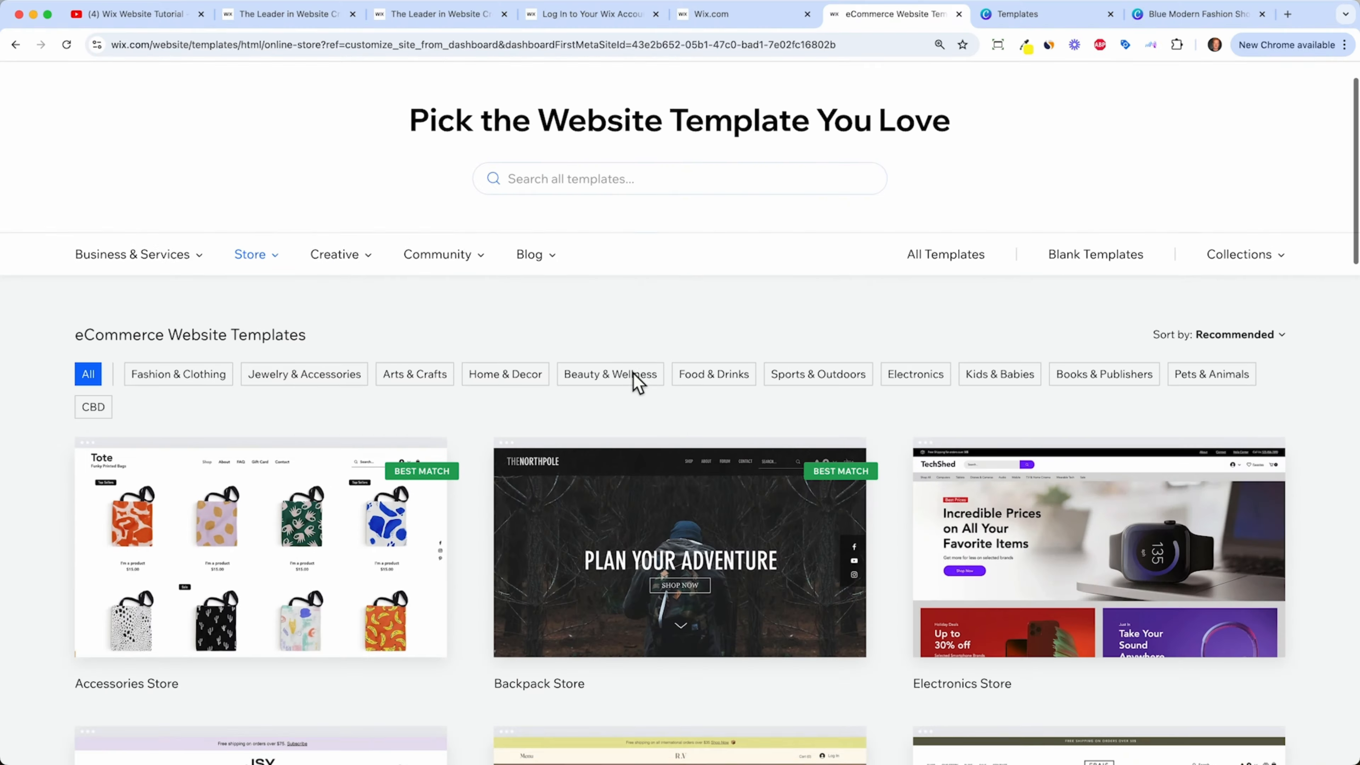
Step: Find the T-Shirt Store template among the eCommerce templates and open its preview
scroll(637, 384, "down", 5)
scroll(640, 380, "down", 8)
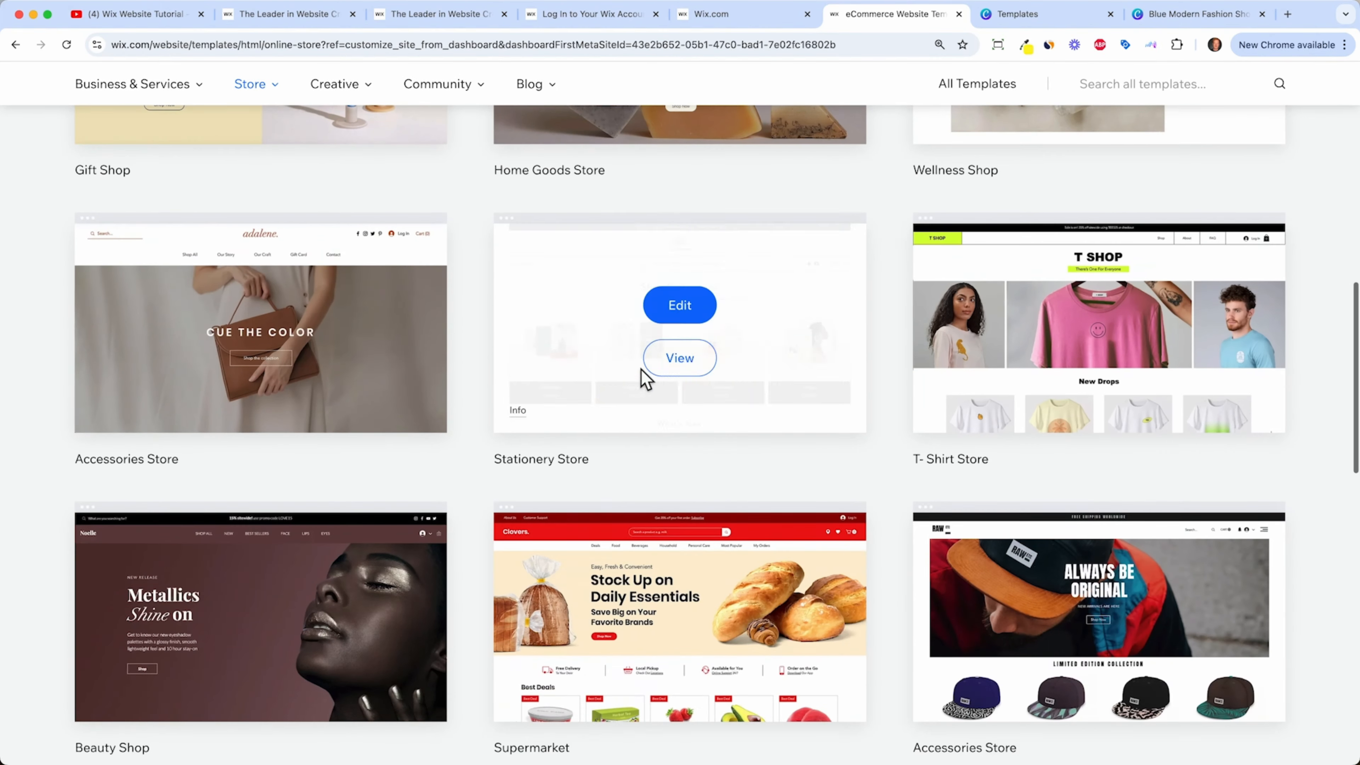
scroll(1199, 423, "up", 3)
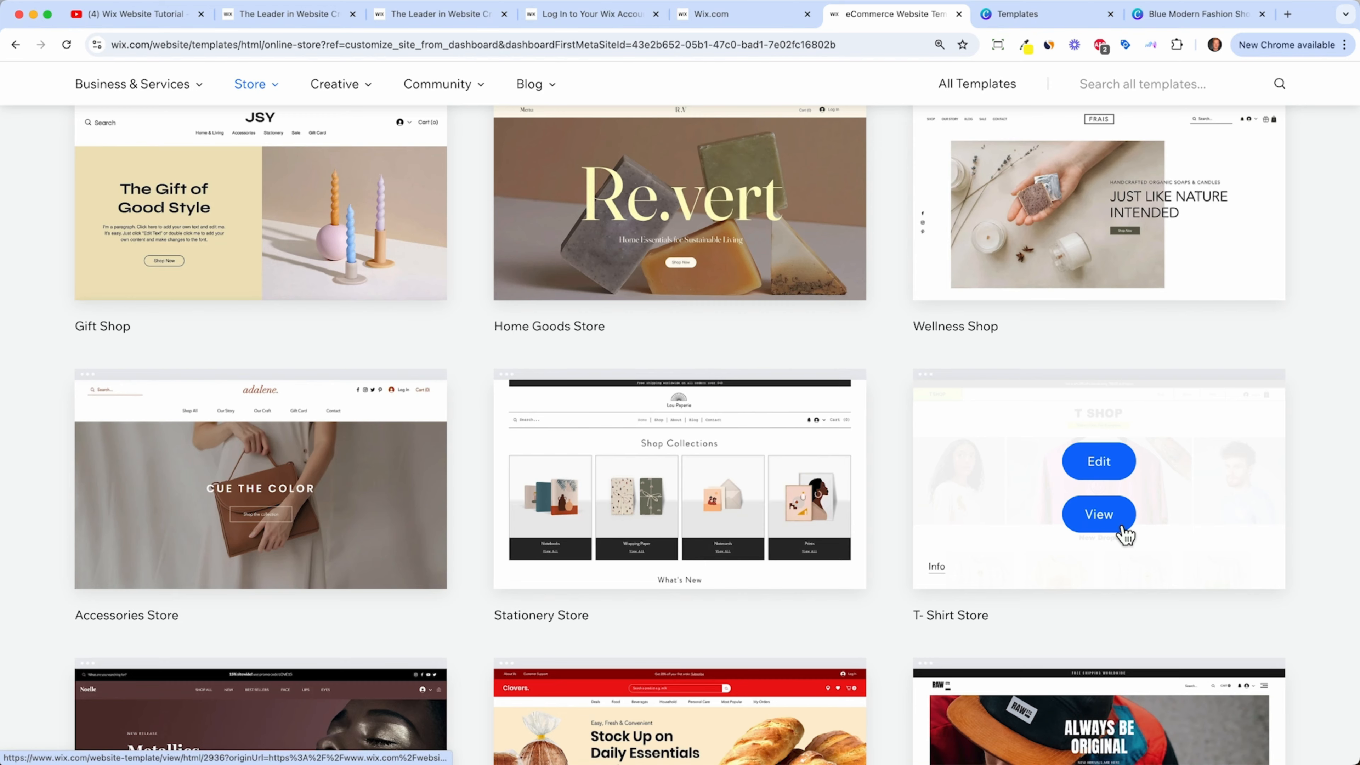
left_click(1121, 531)
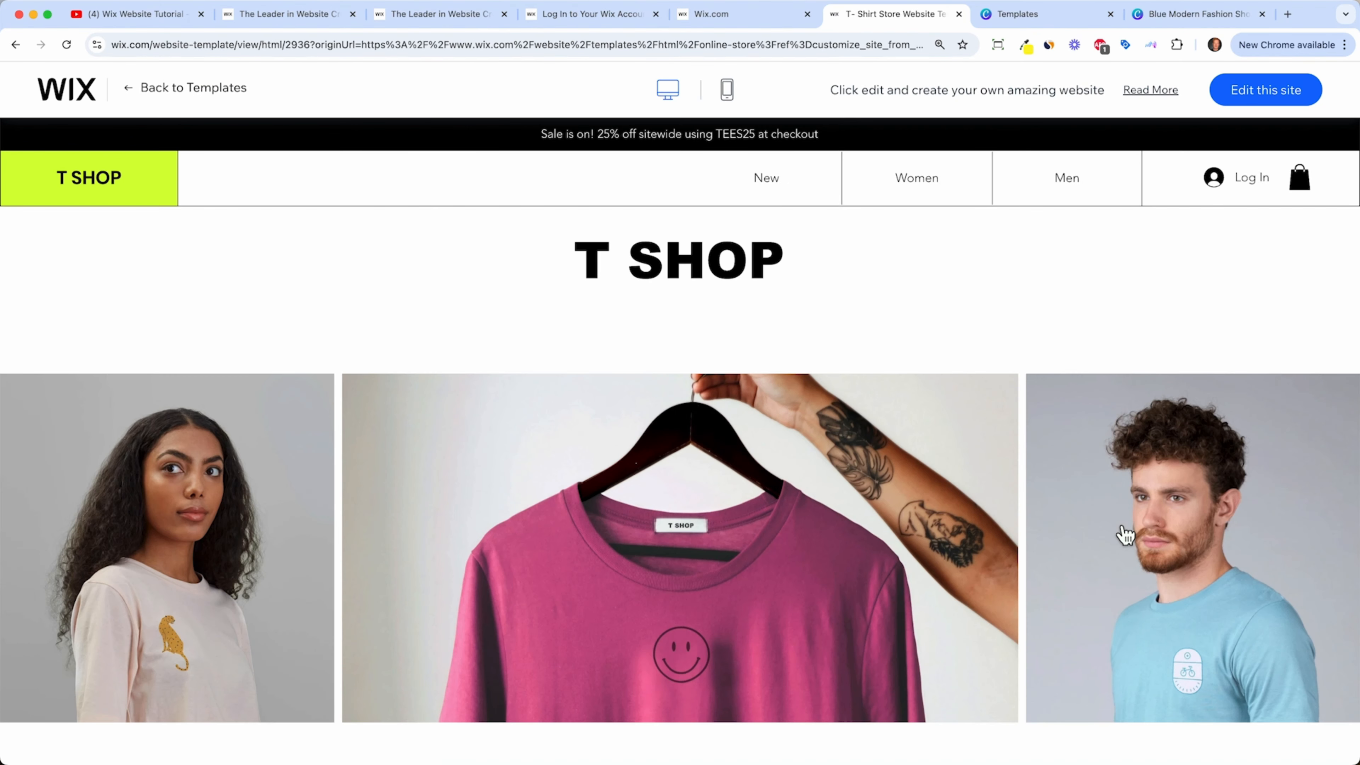
Step: Examine the T Shop template's home page and view the product page of the white t-shirt with the YES print
scroll(825, 291, "down", 12)
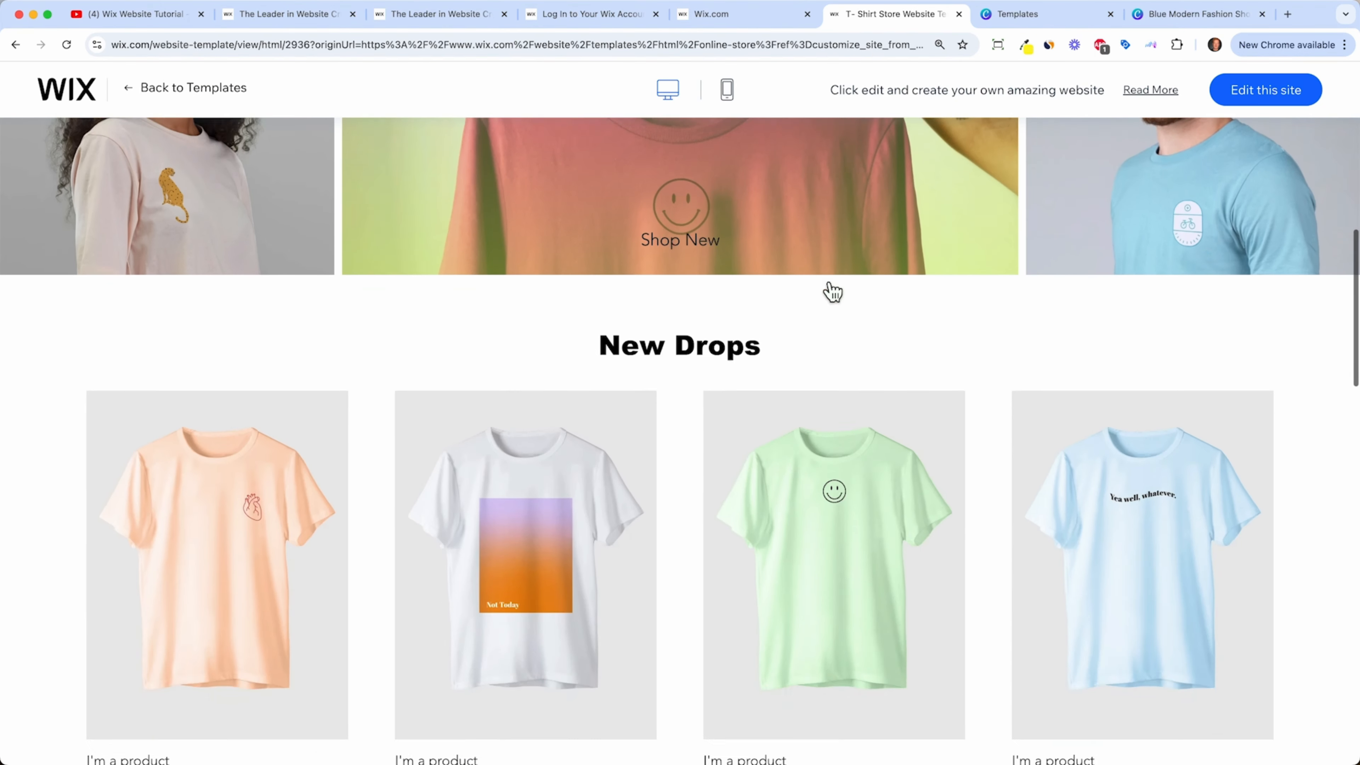
scroll(832, 291, "down", 15)
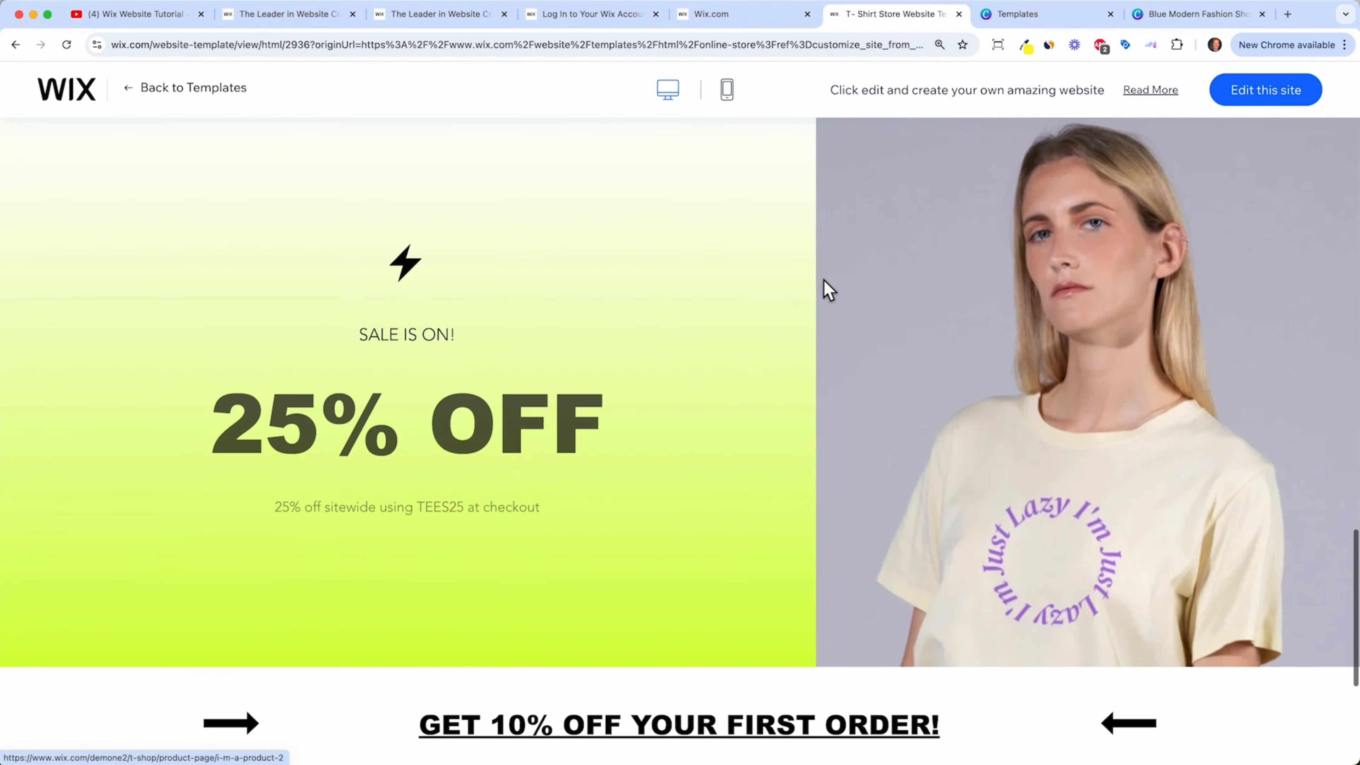
scroll(823, 280, "up", 8)
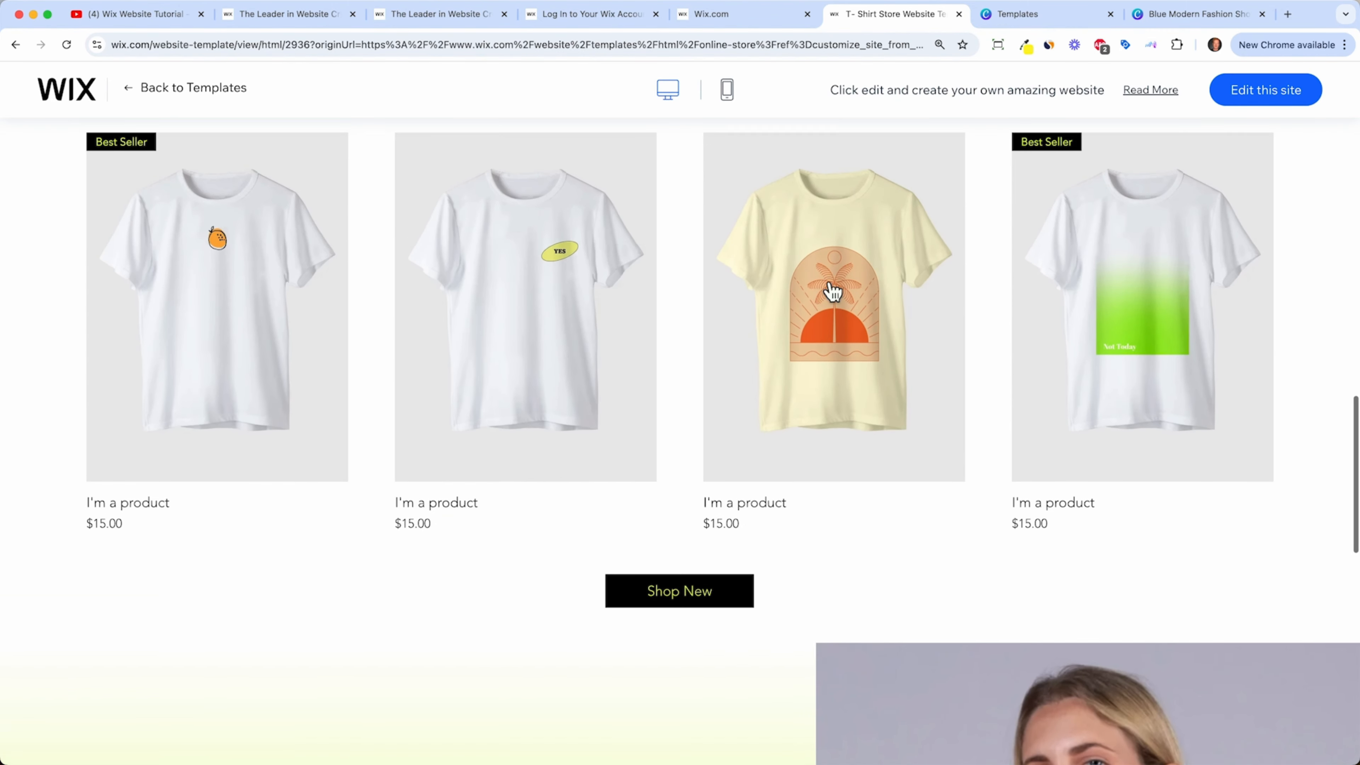
left_click(528, 309)
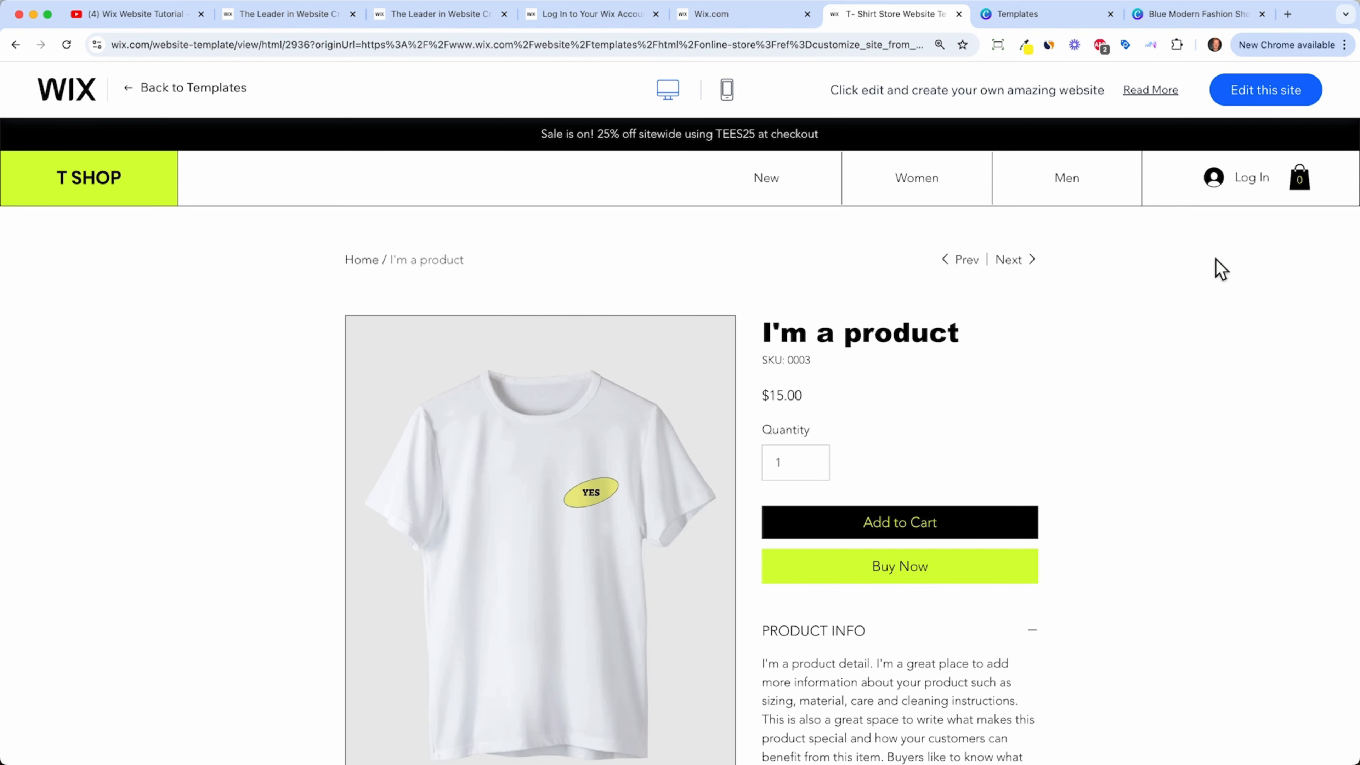
Step: Open the T Shop template for editing and generate AI site text for an Online Store selling organic cotton printed shirts for men and women
left_click(1264, 96)
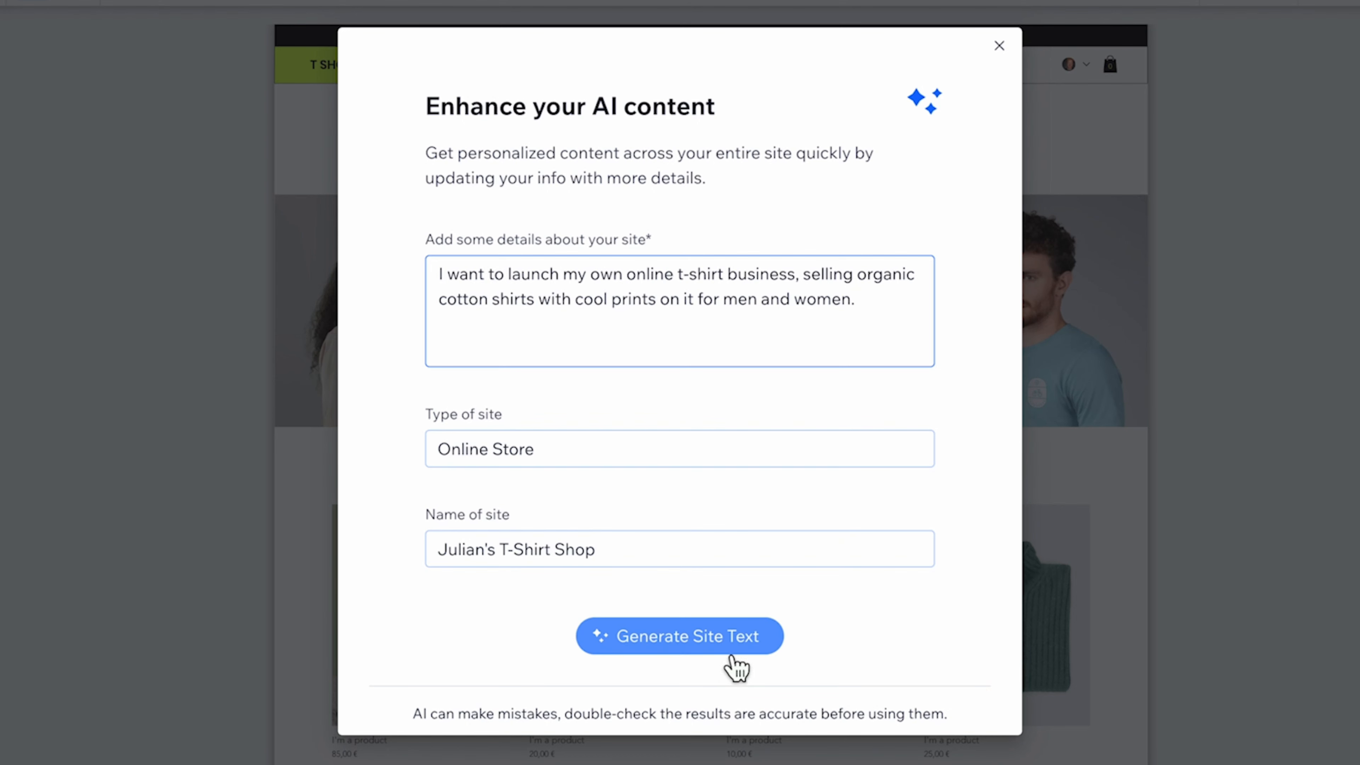
left_click(742, 650)
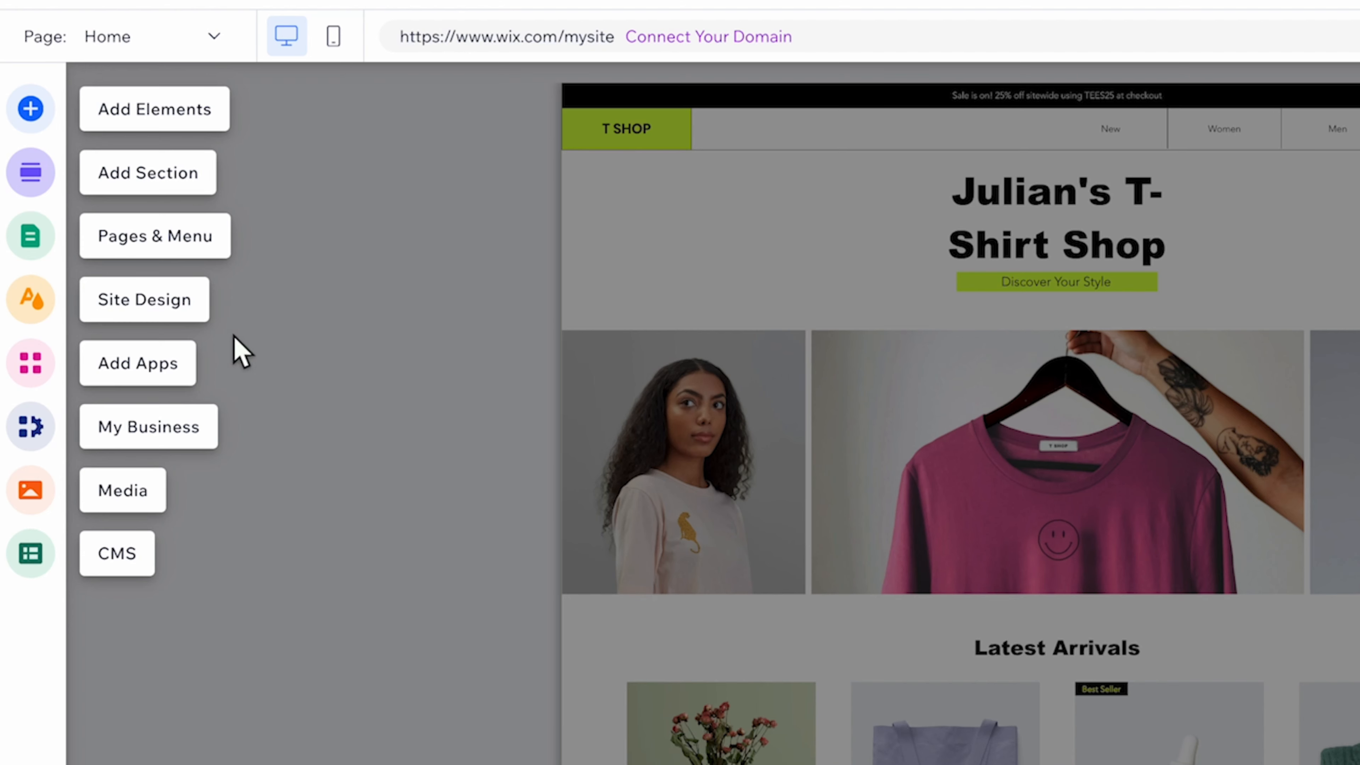
Step: Change the lime accent color of the site's color theme to yellow #FFF452 and check it across the home page
left_click(181, 315)
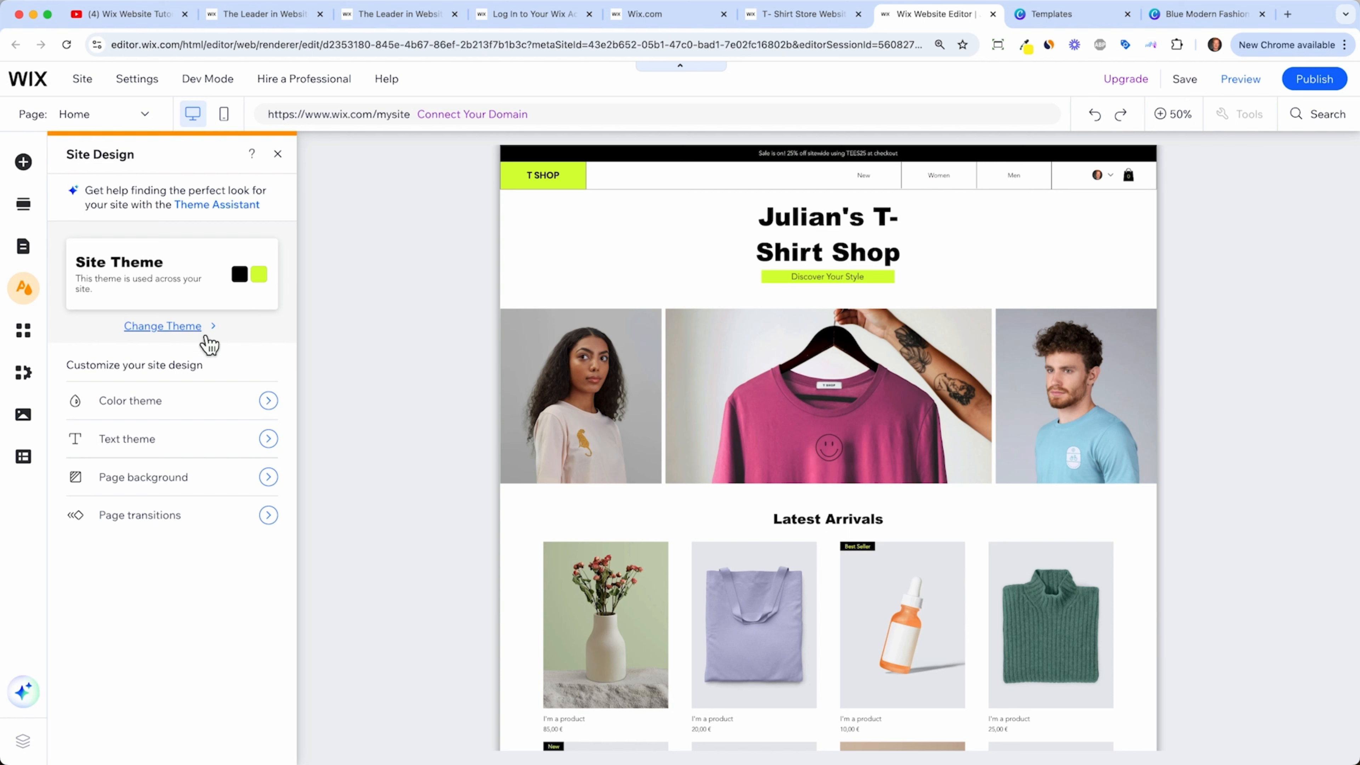
left_click(268, 401)
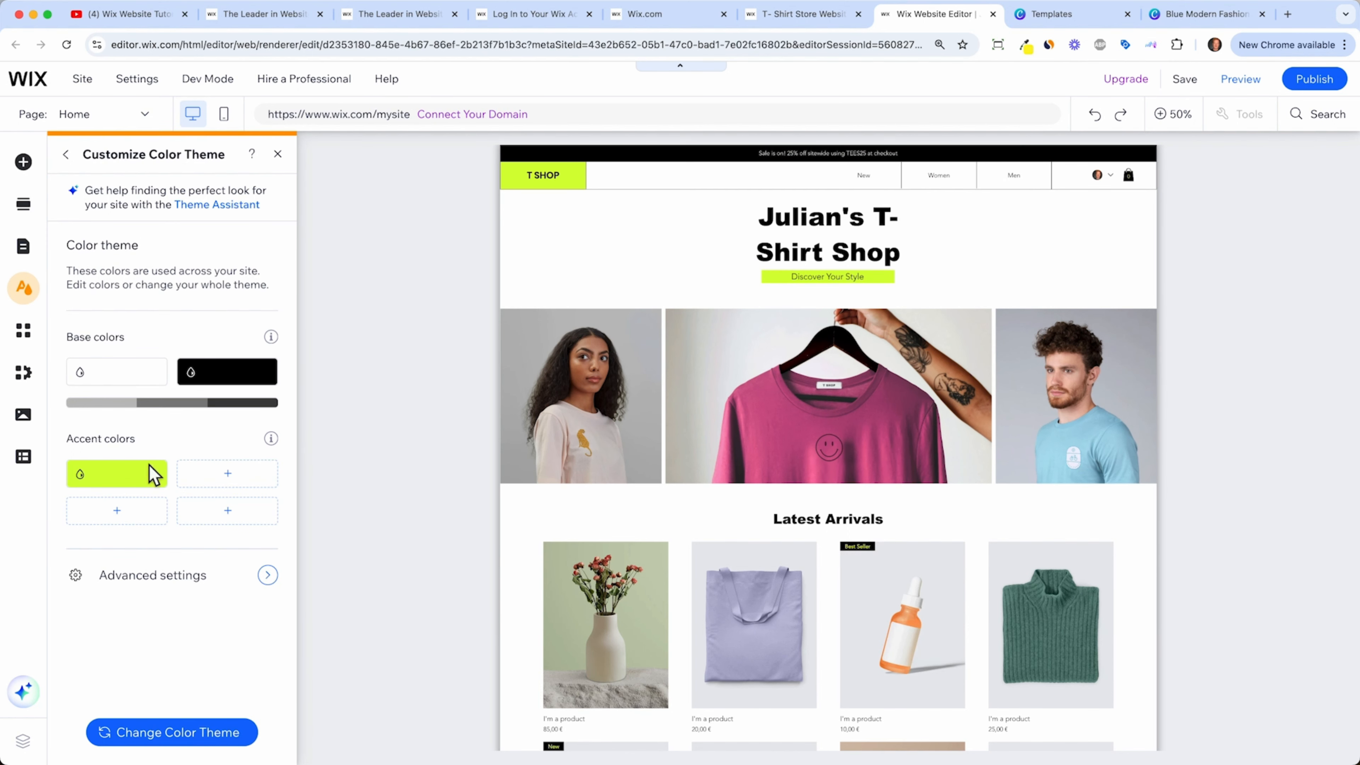
left_click(104, 488)
left_click_drag(181, 534, 175, 539)
left_click(268, 431)
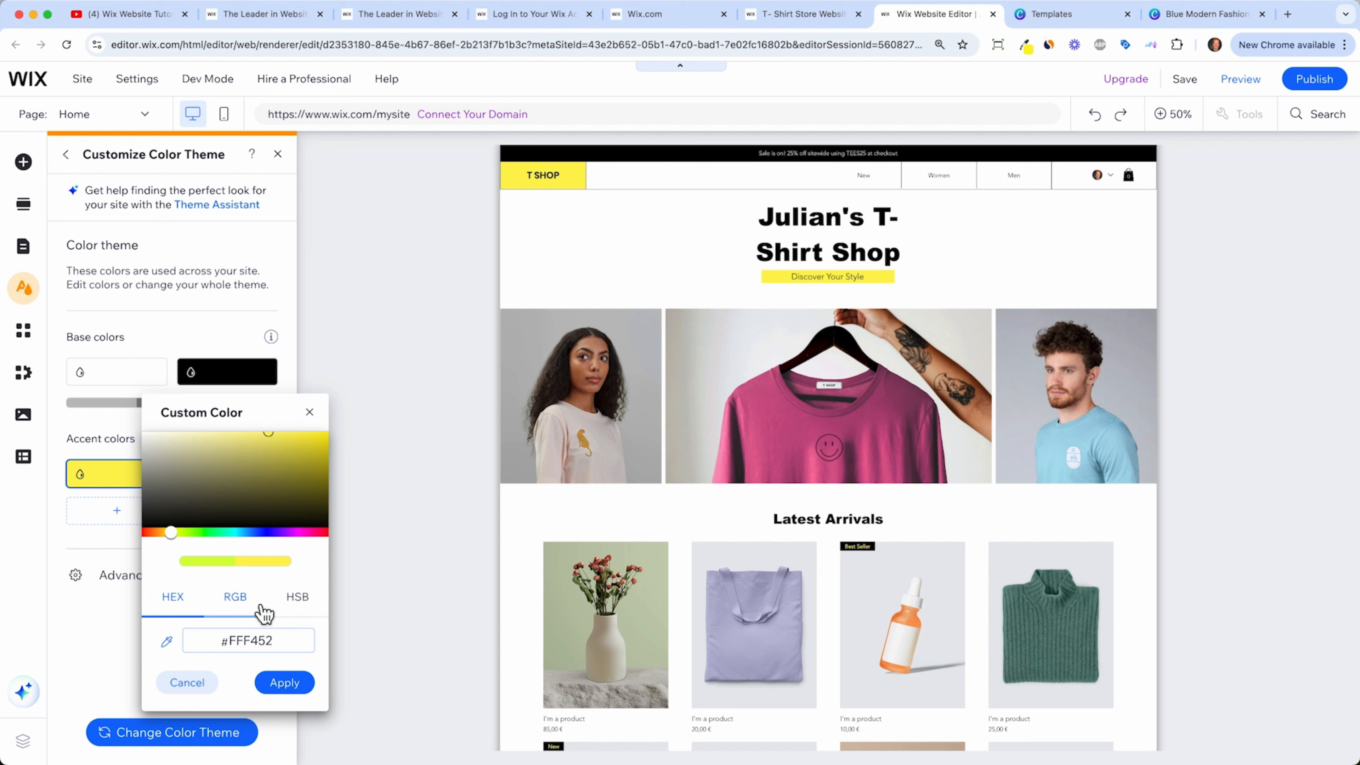
left_click(285, 686)
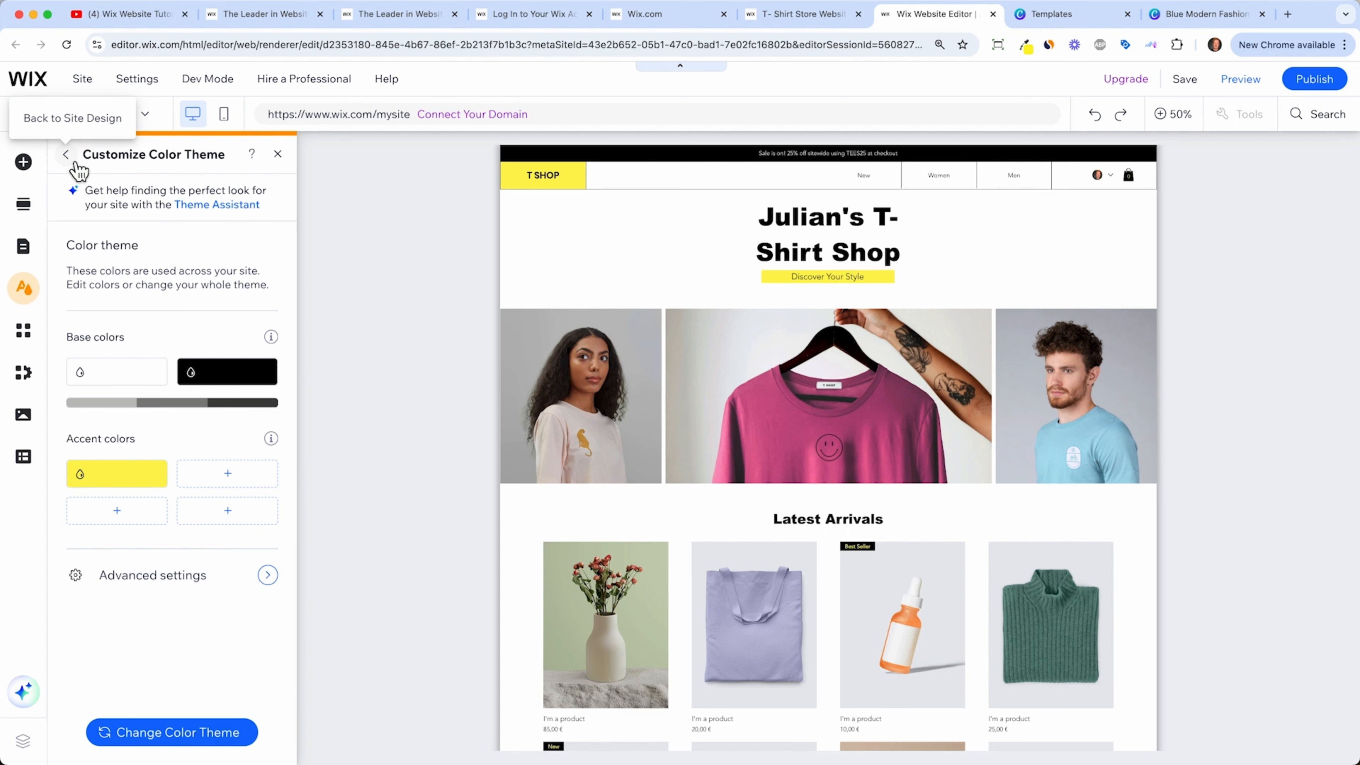
left_click(69, 154)
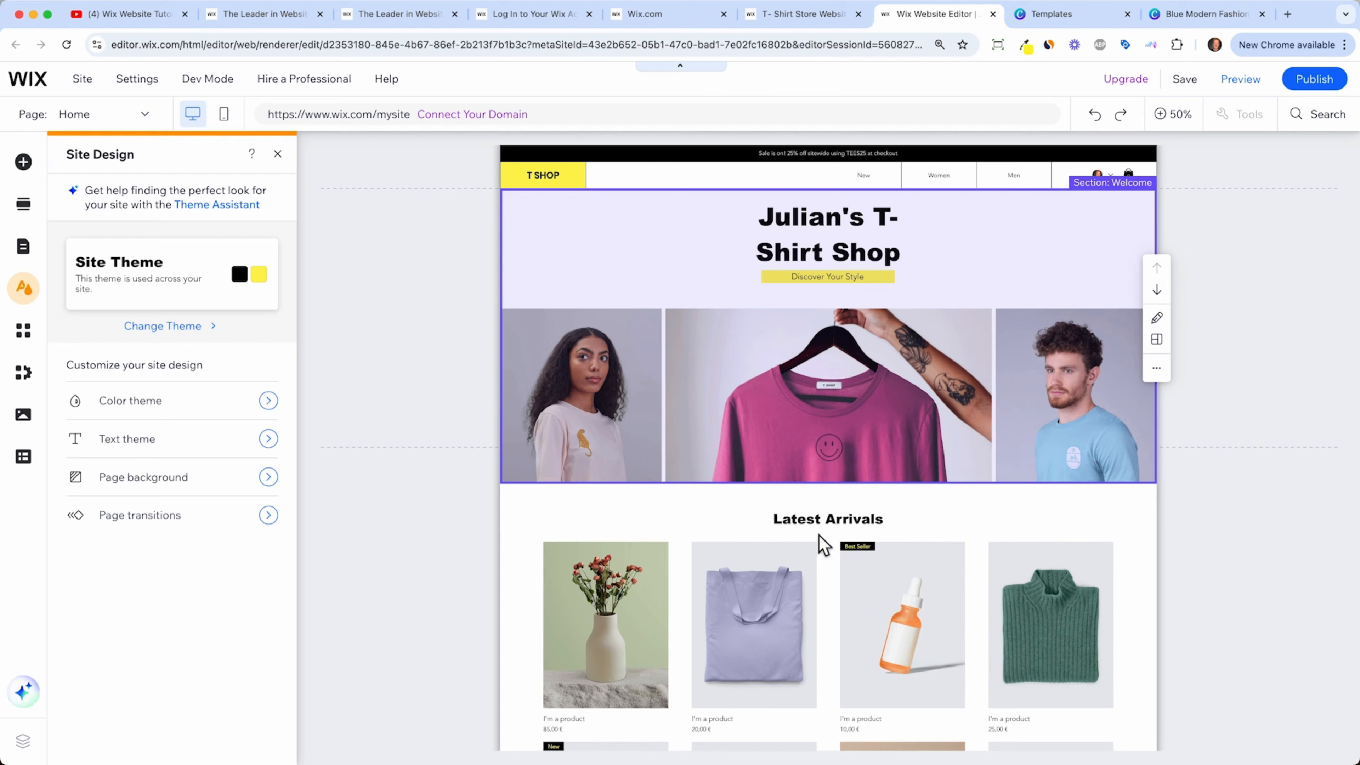
scroll(820, 544, "down", 10)
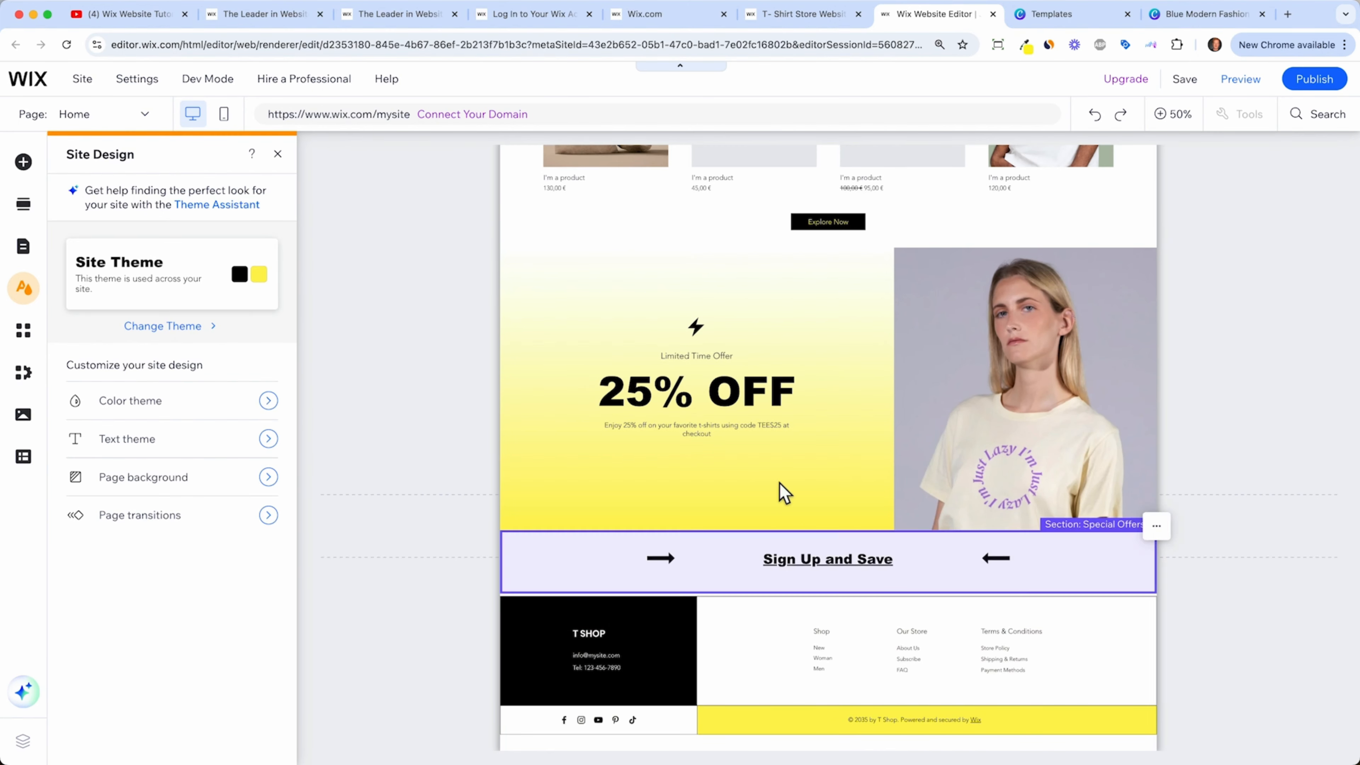
scroll(782, 485, "up", 15)
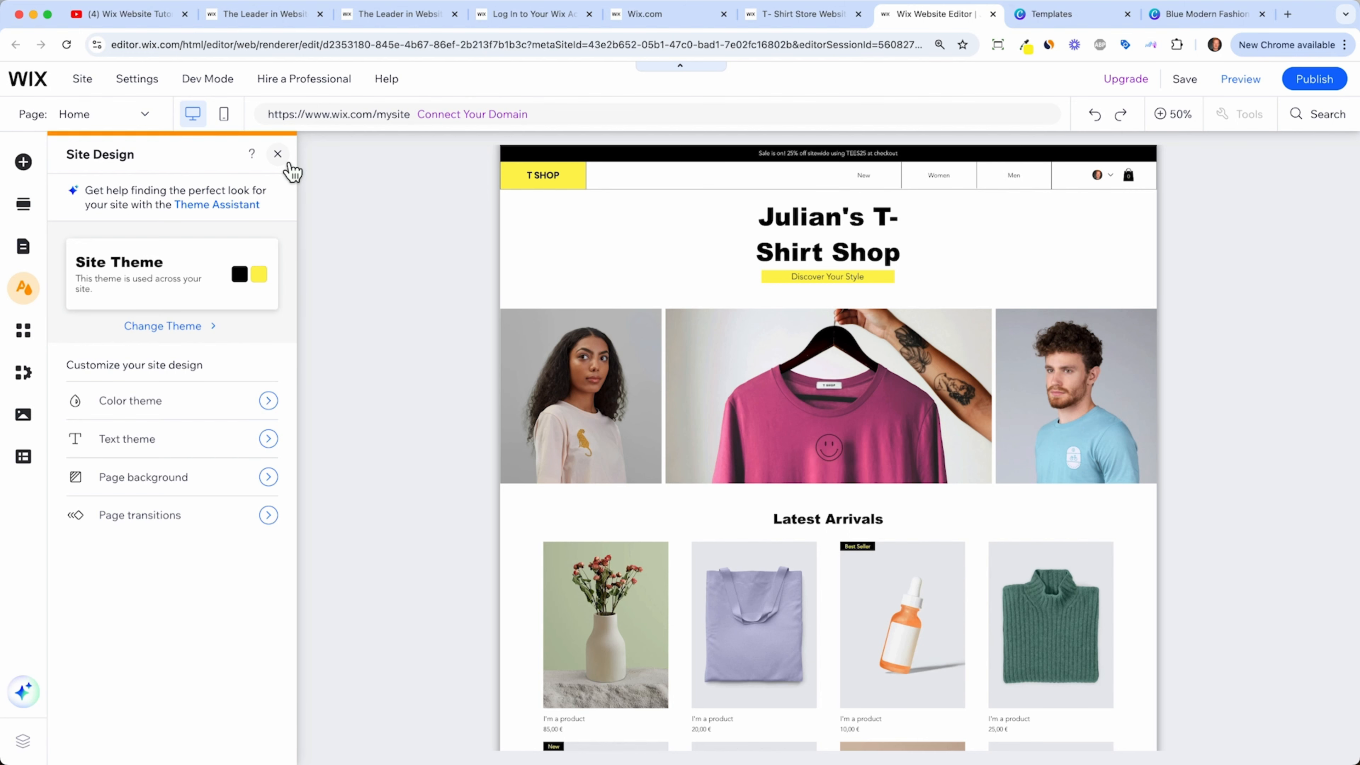
Step: Search the Wix App Market for "online store" and view the Wix Stores app's details
left_click(23, 331)
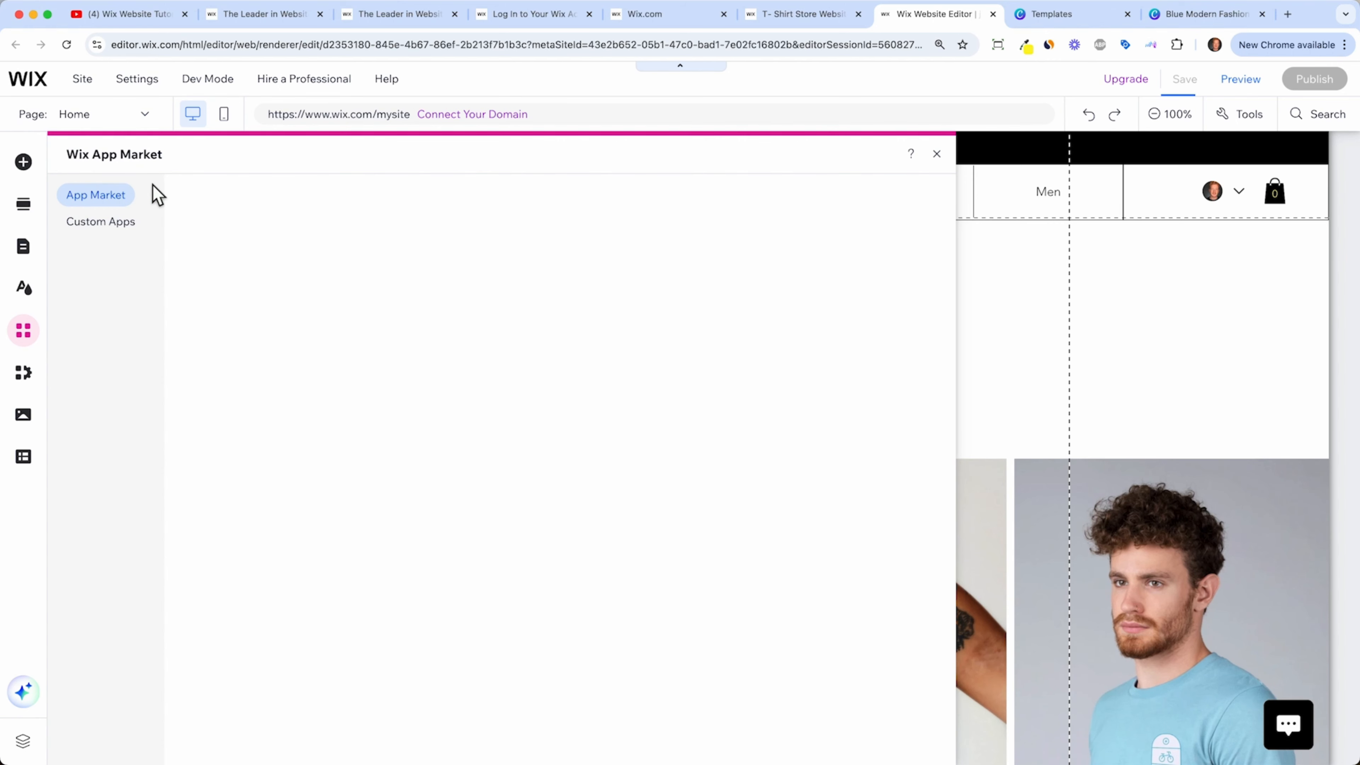
left_click(265, 208)
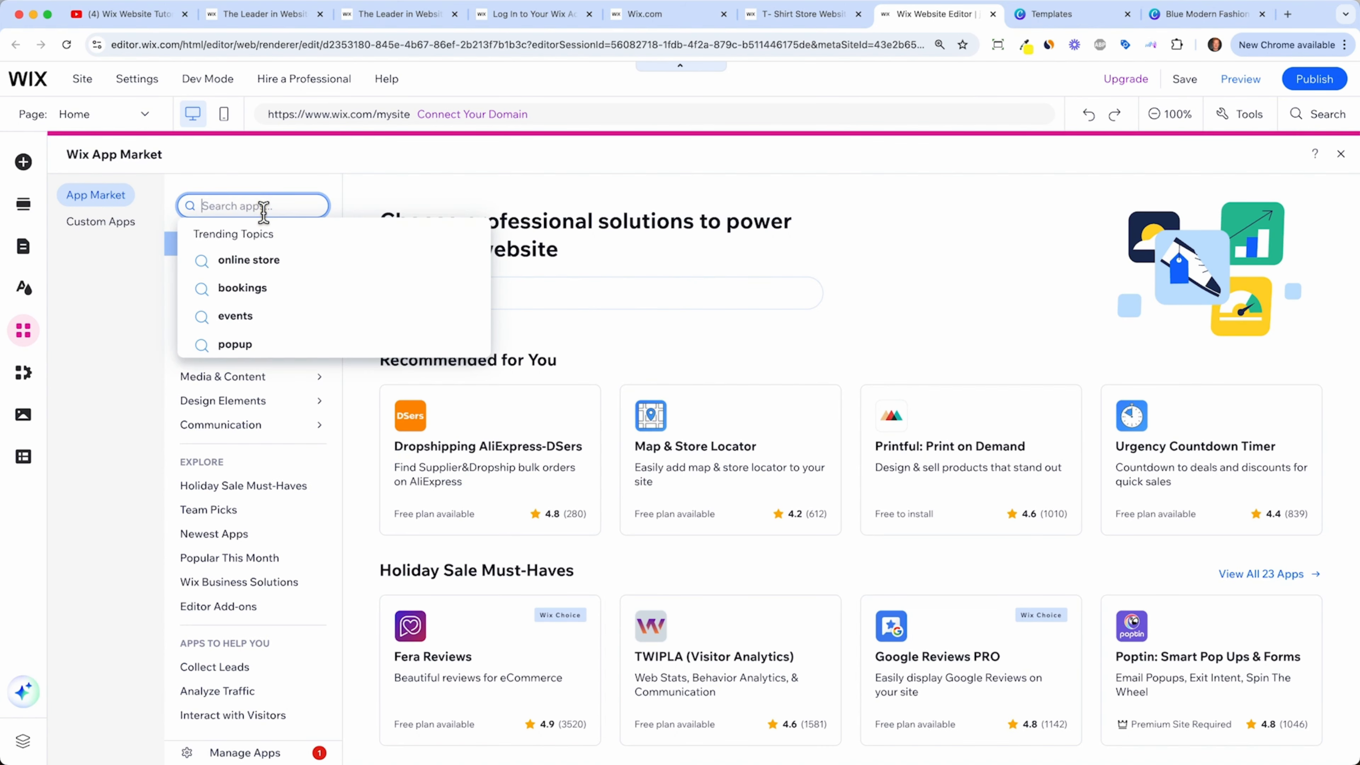
left_click(256, 269)
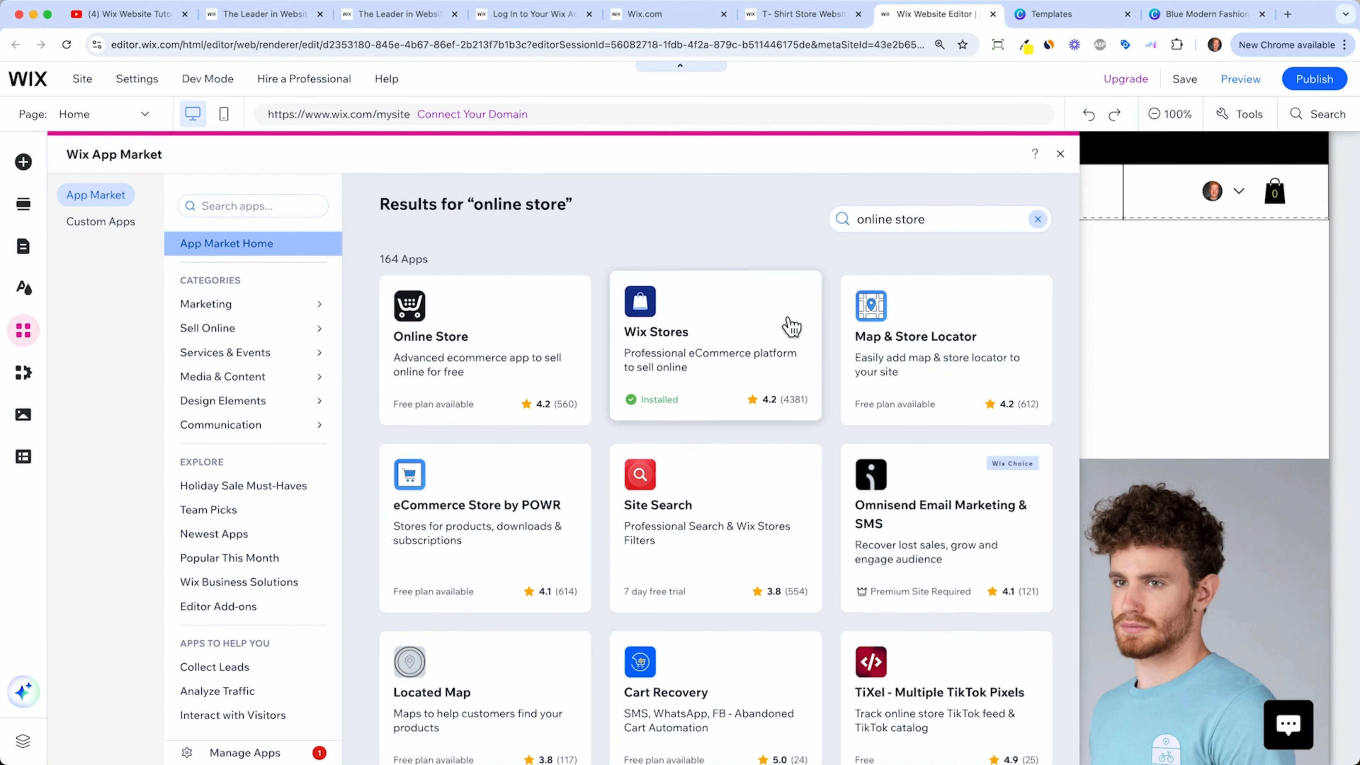
left_click(748, 349)
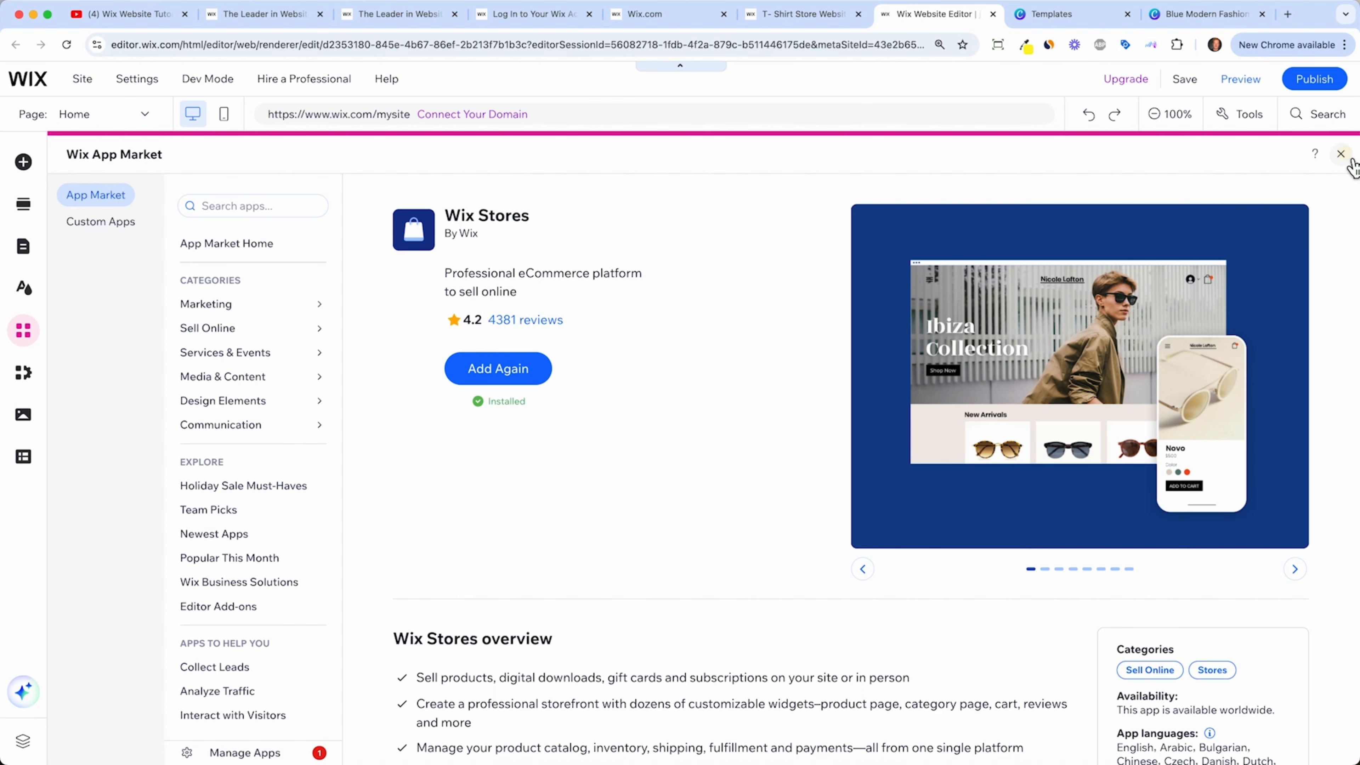
left_click(1340, 155)
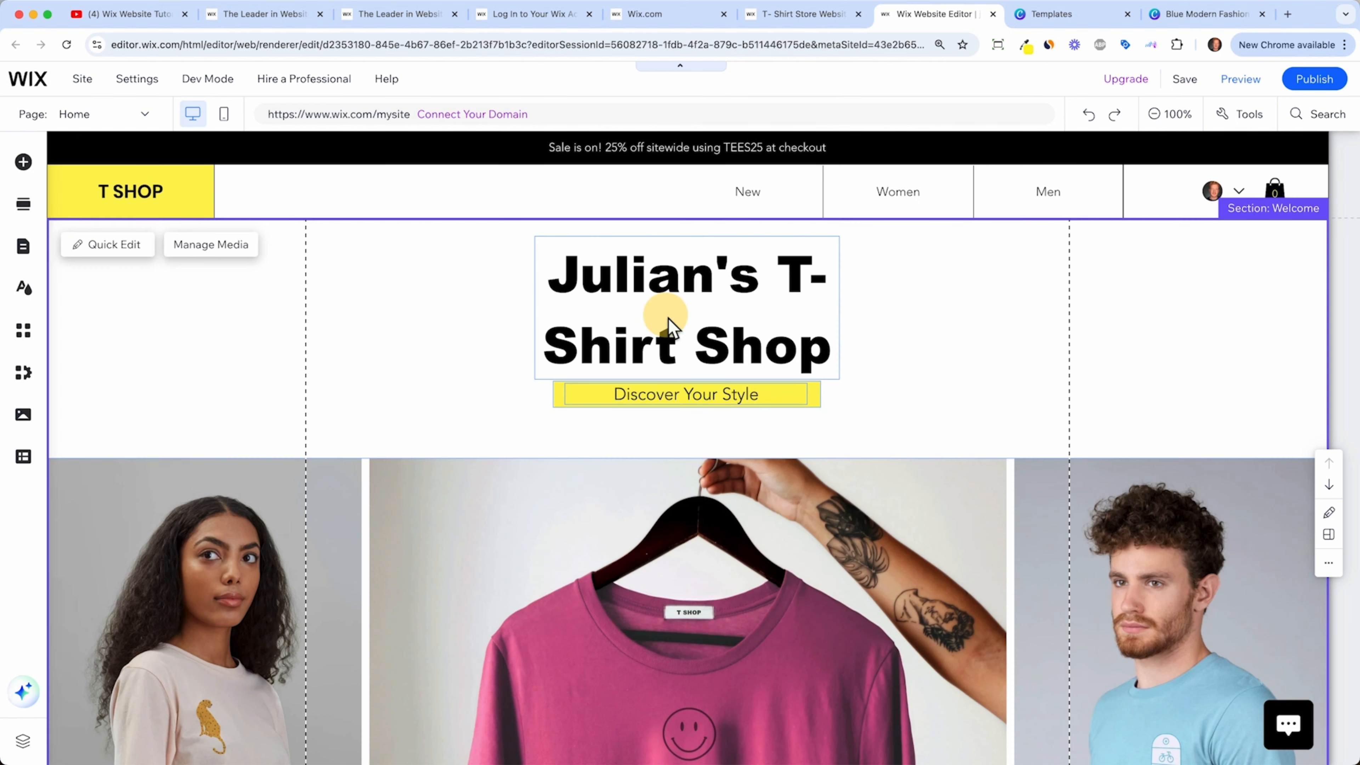
Step: Widen the main heading in the Welcome section and delete the word "Shop" from it
left_click(633, 330)
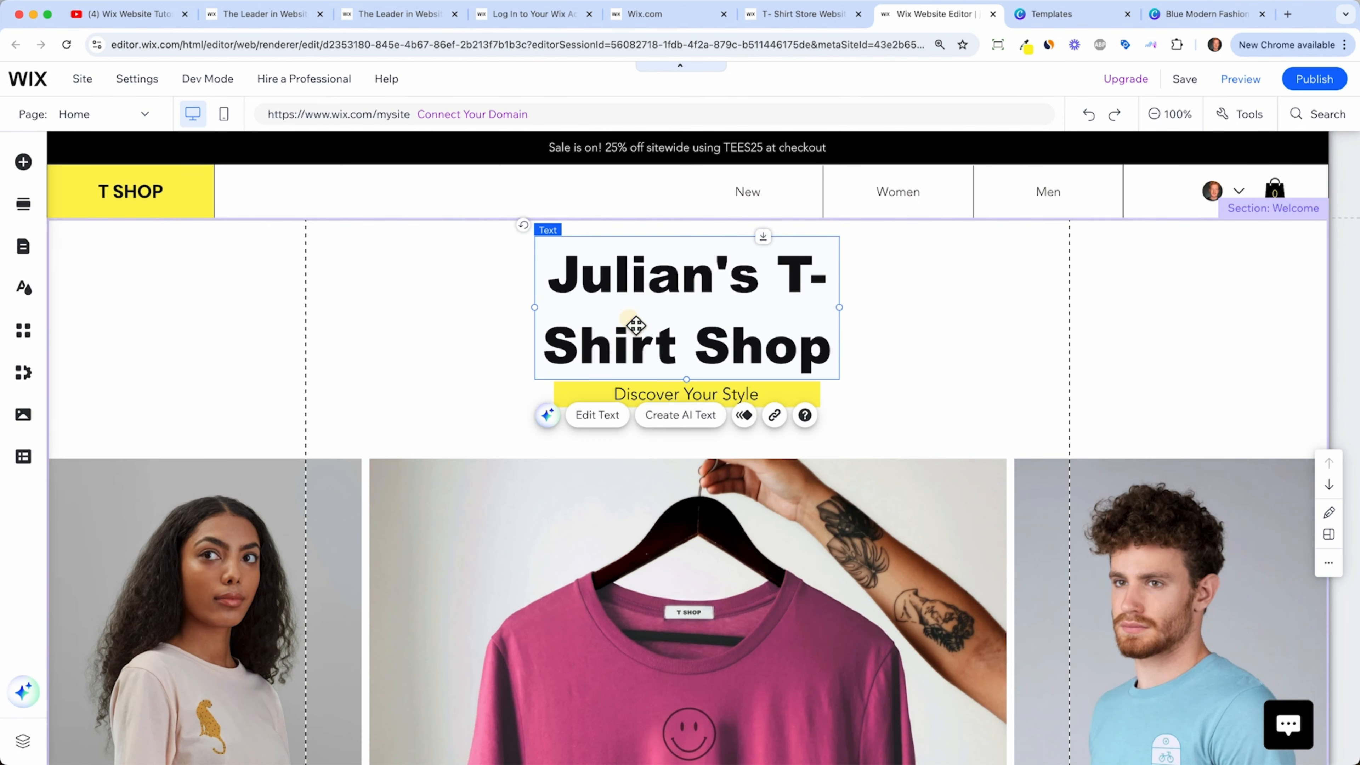
left_click_drag(844, 312, 963, 313)
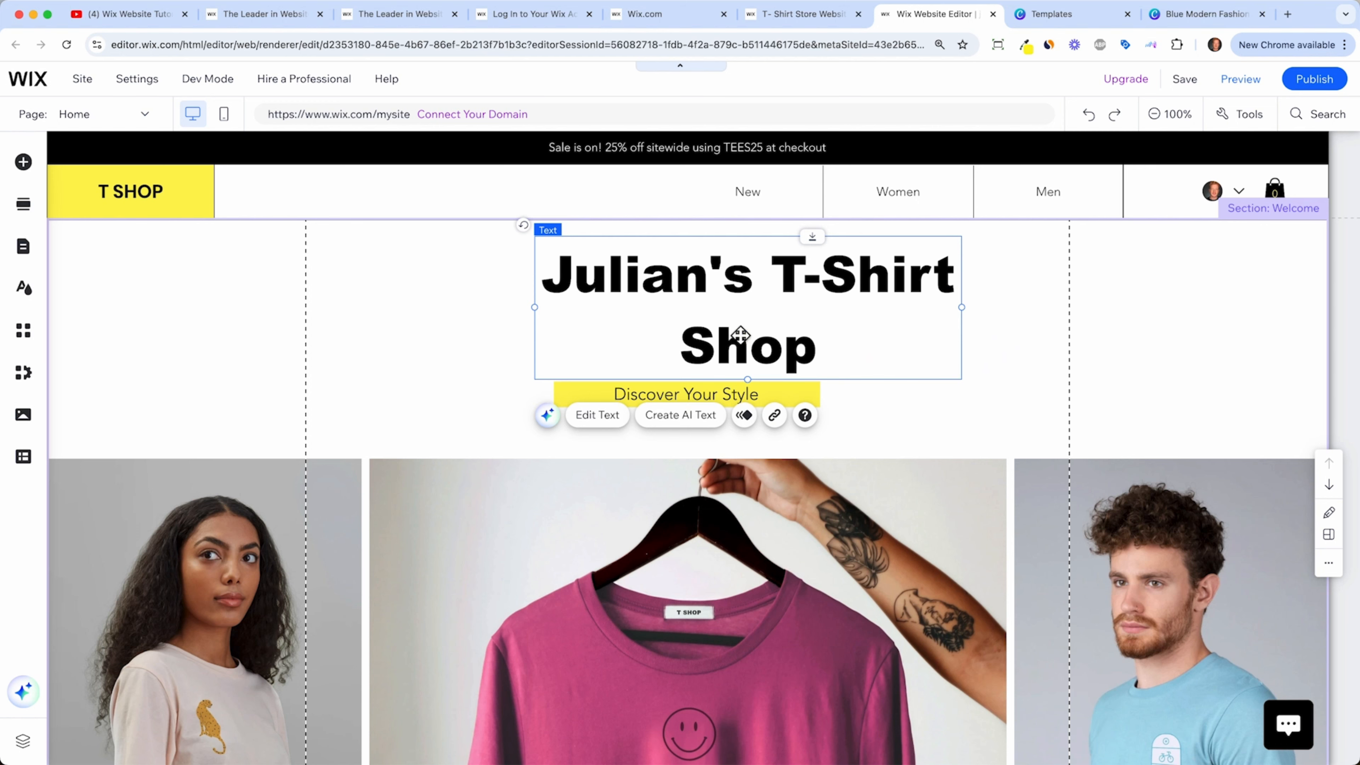
left_click(616, 416)
double_click(749, 348)
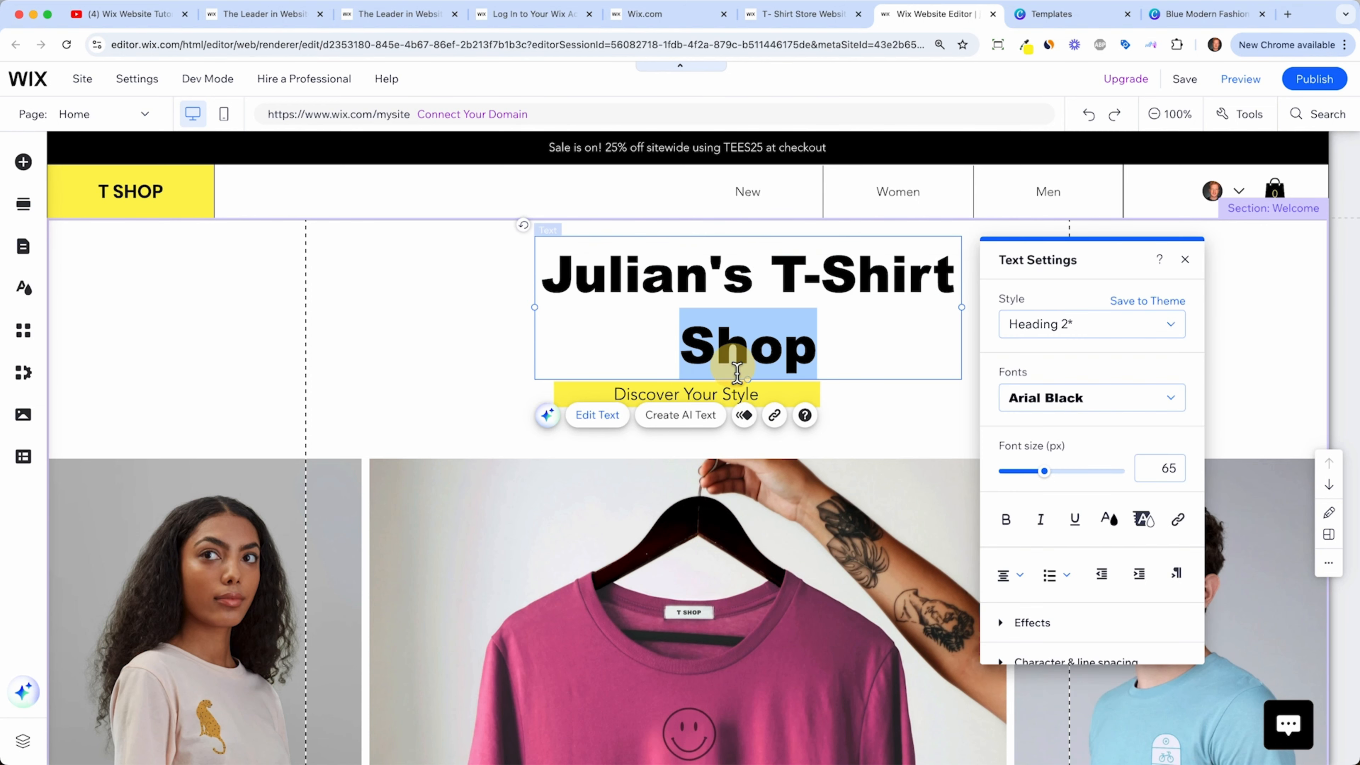
key("BackSpace")
left_click(898, 324)
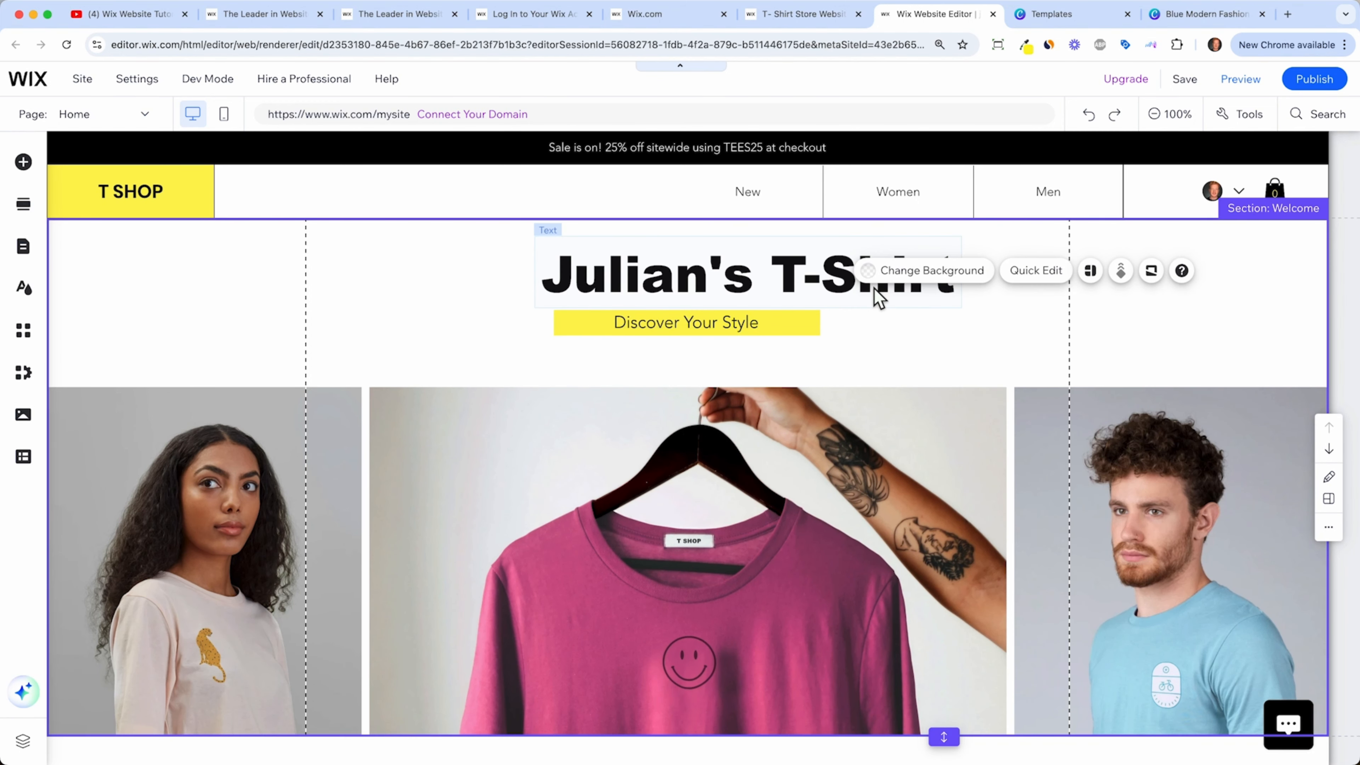
Step: Center the main heading above the "Discover Your Style" tagline in the Welcome section
left_click_drag(795, 284, 731, 267)
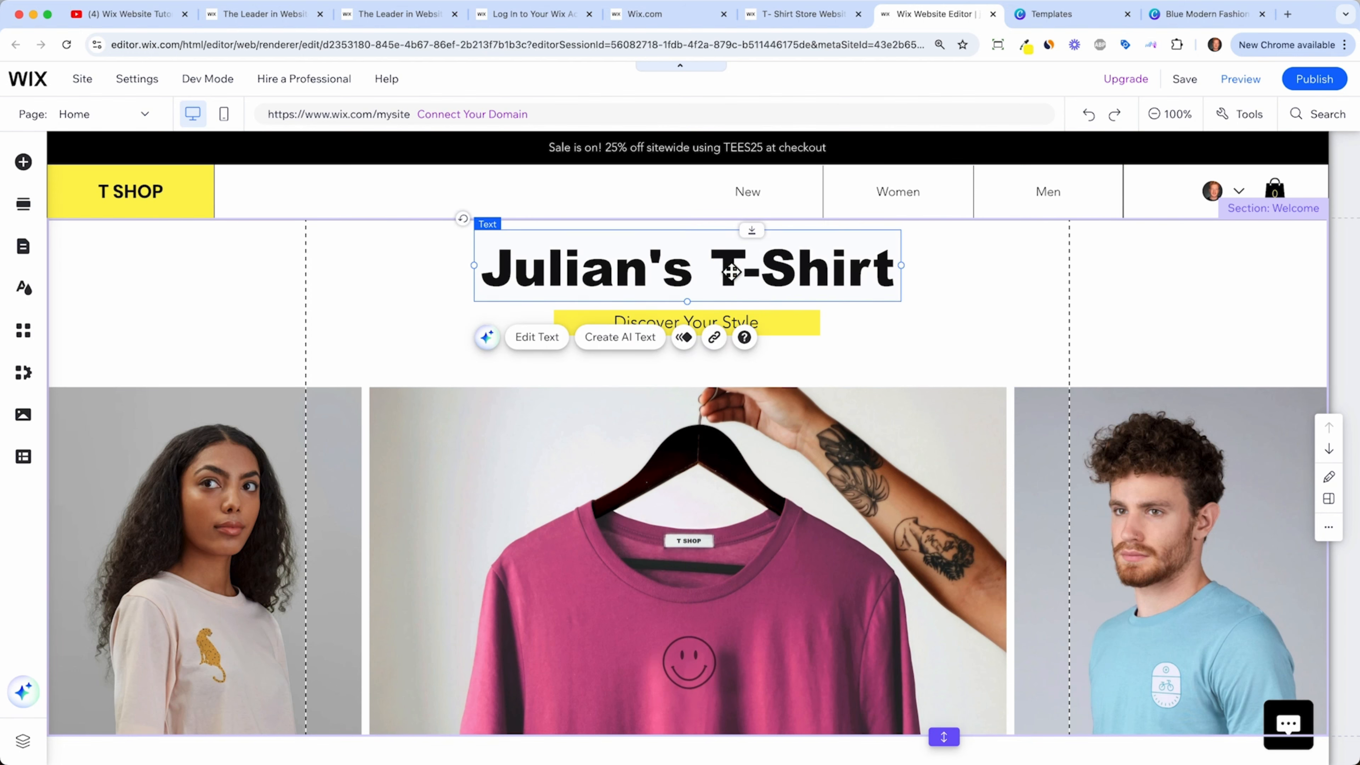
left_click(874, 355)
left_click(787, 335)
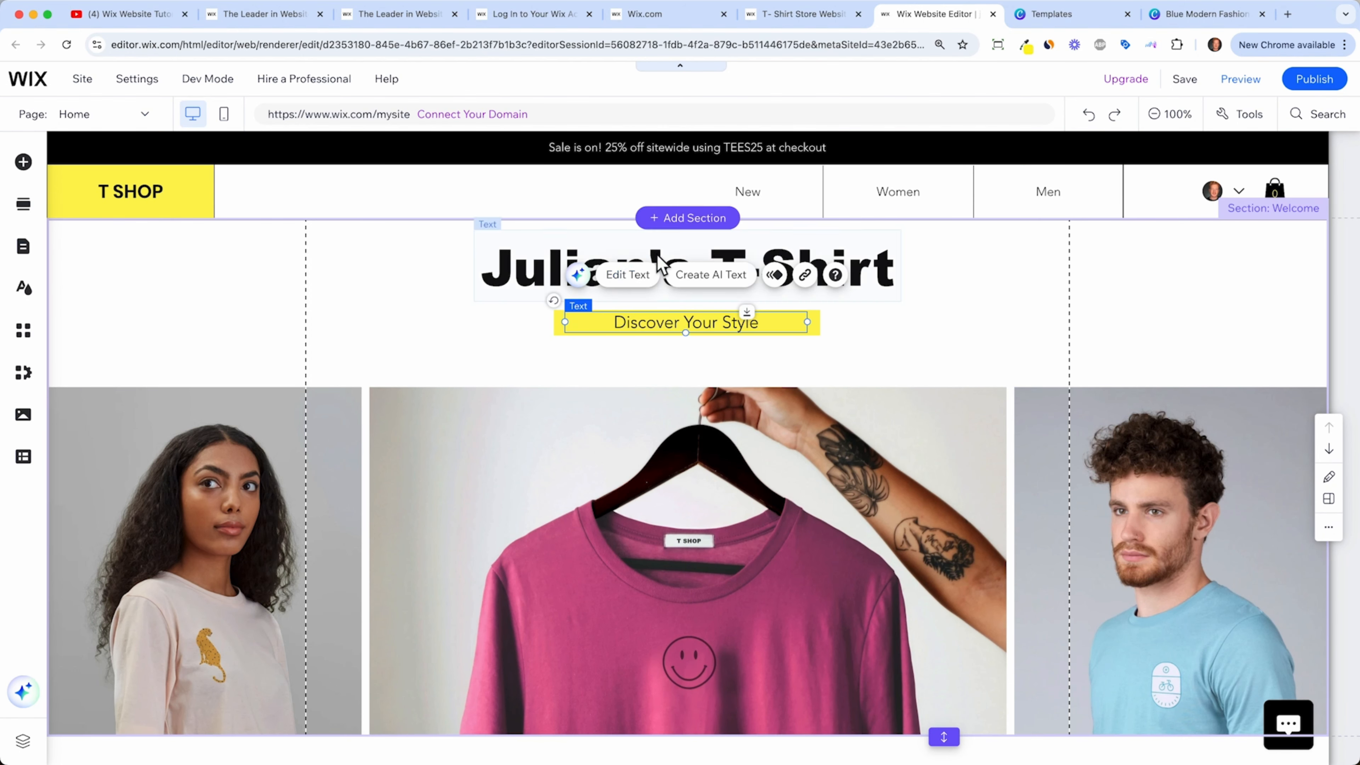
left_click(611, 269)
left_click(942, 338)
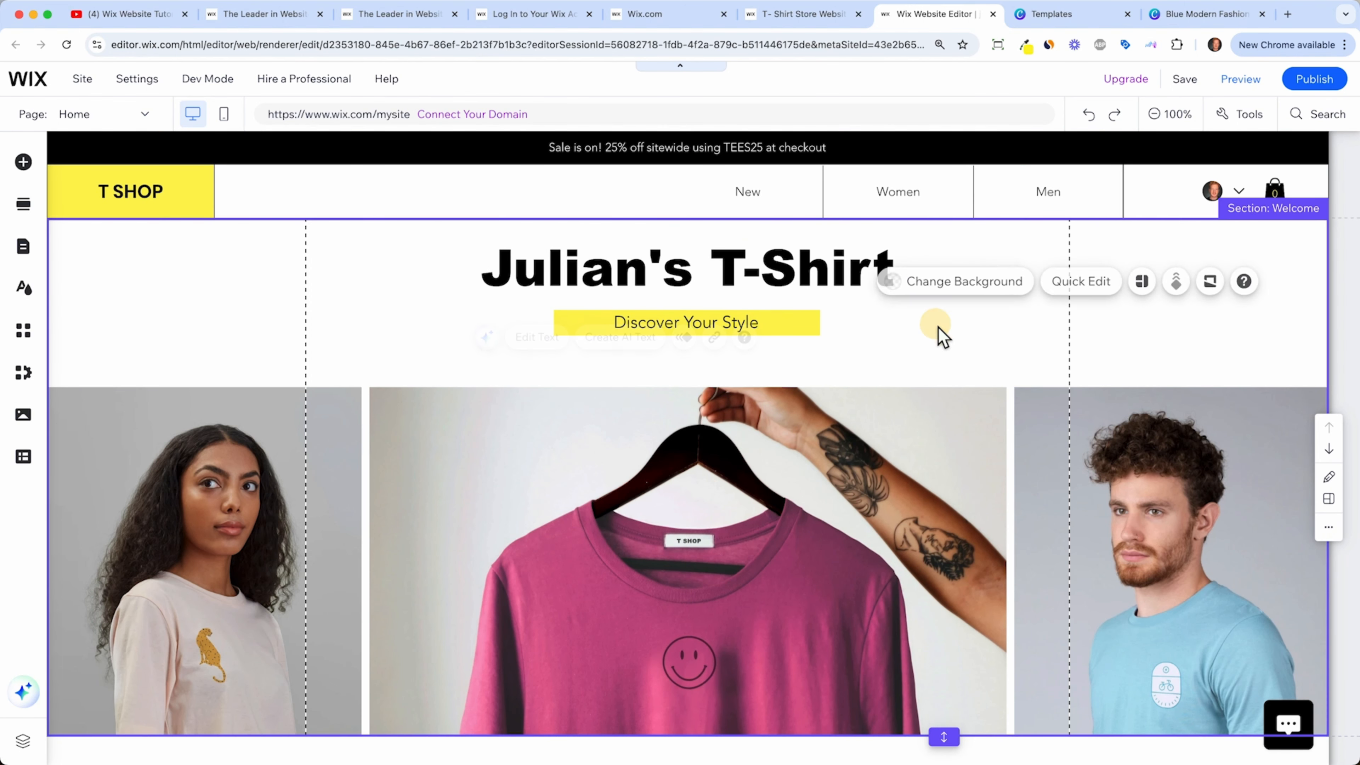
Step: Bring up the image upload options, and switch to Canva to browse templates similar to the Blue Modern Fashion Shop Logo
left_click(38, 173)
left_click(81, 220)
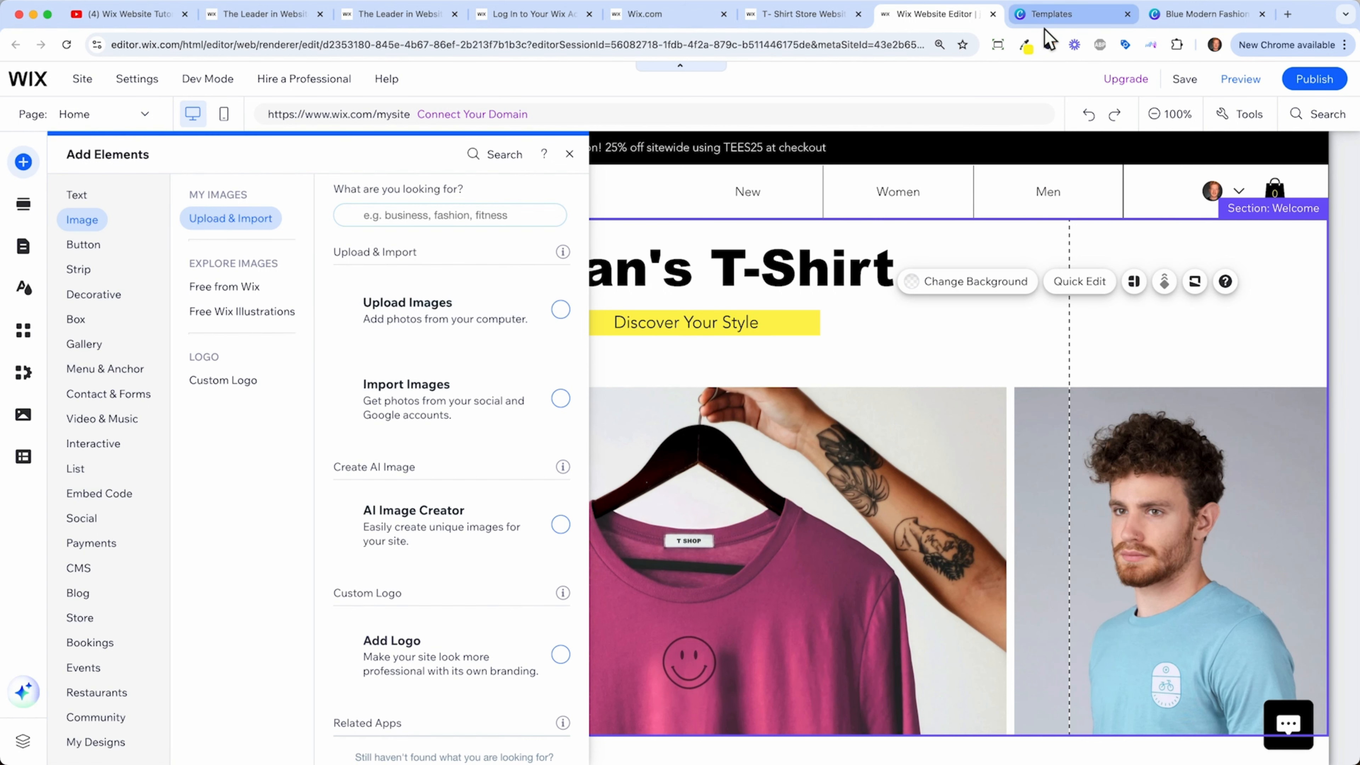
left_click(1056, 14)
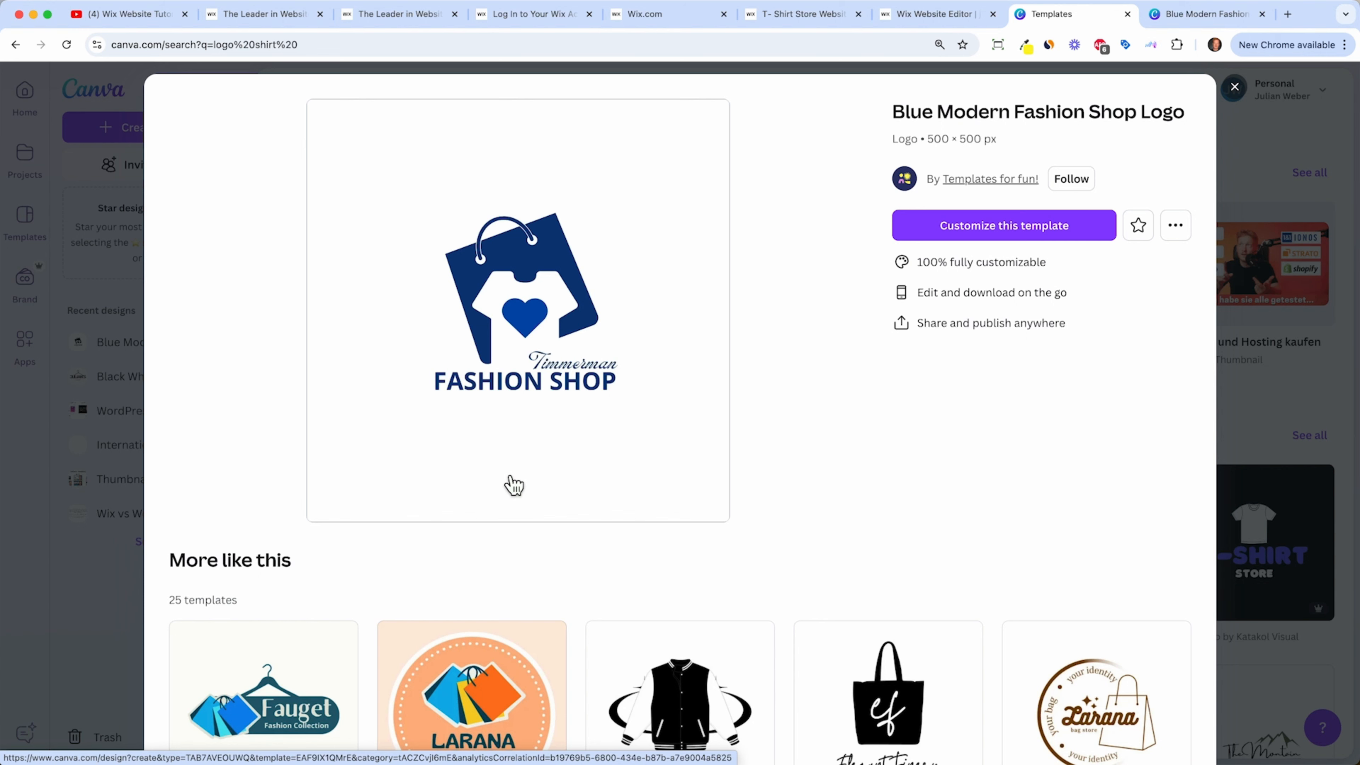
scroll(513, 485, "down", 10)
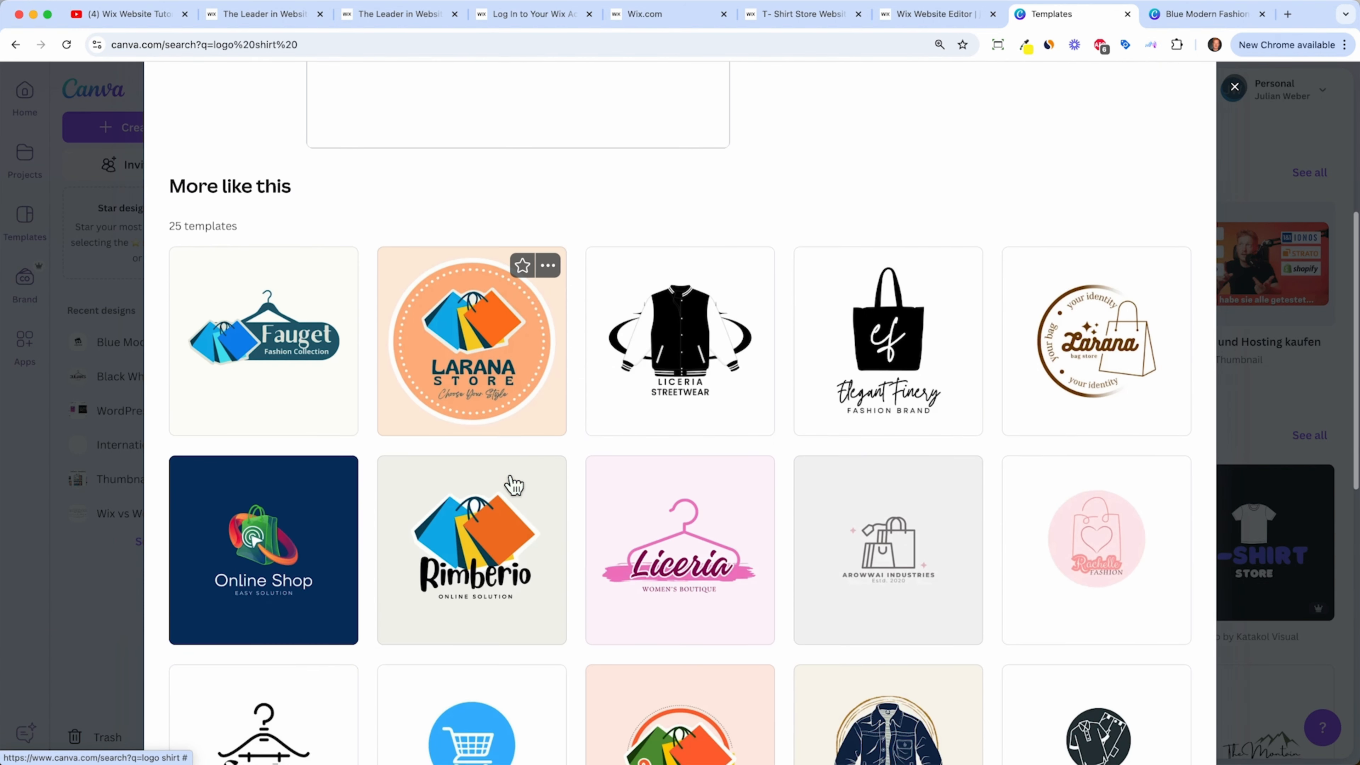
scroll(514, 485, "down", 3)
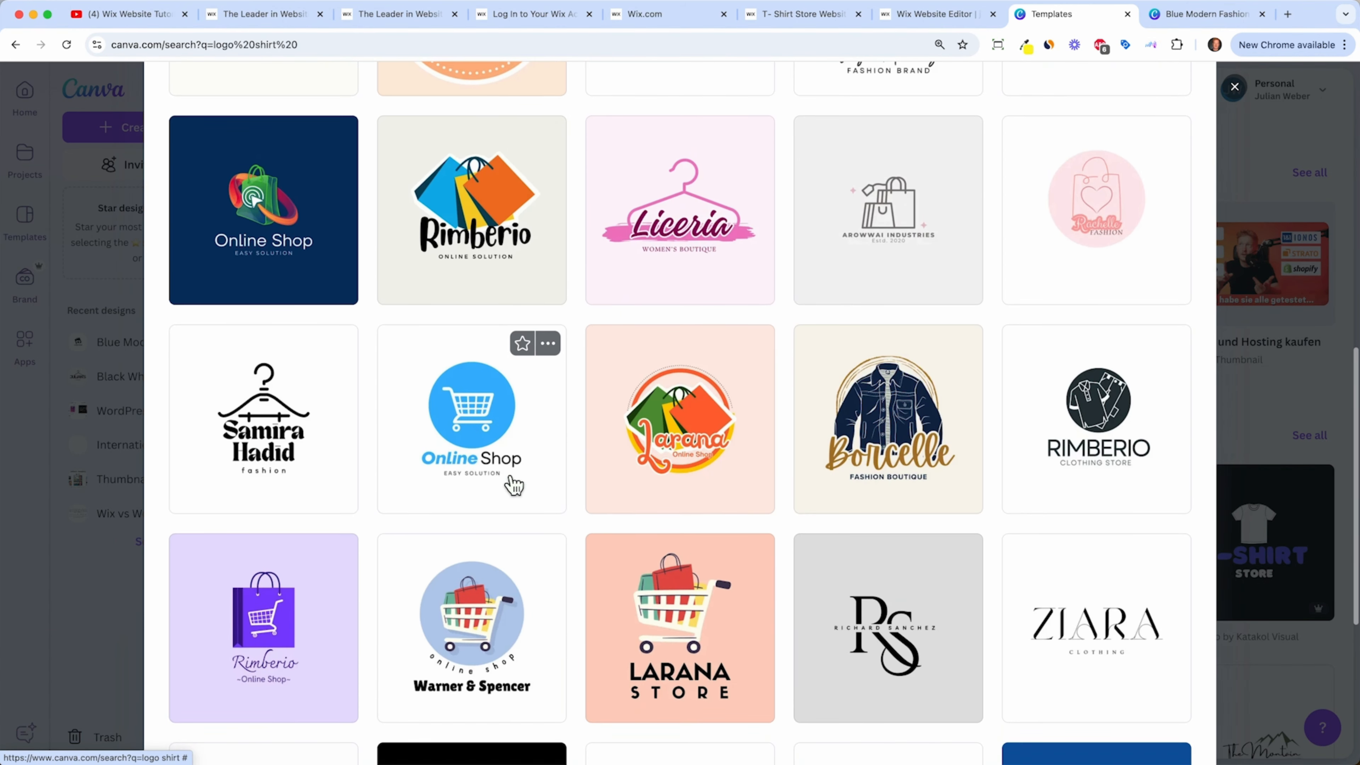
scroll(514, 485, "down", 6)
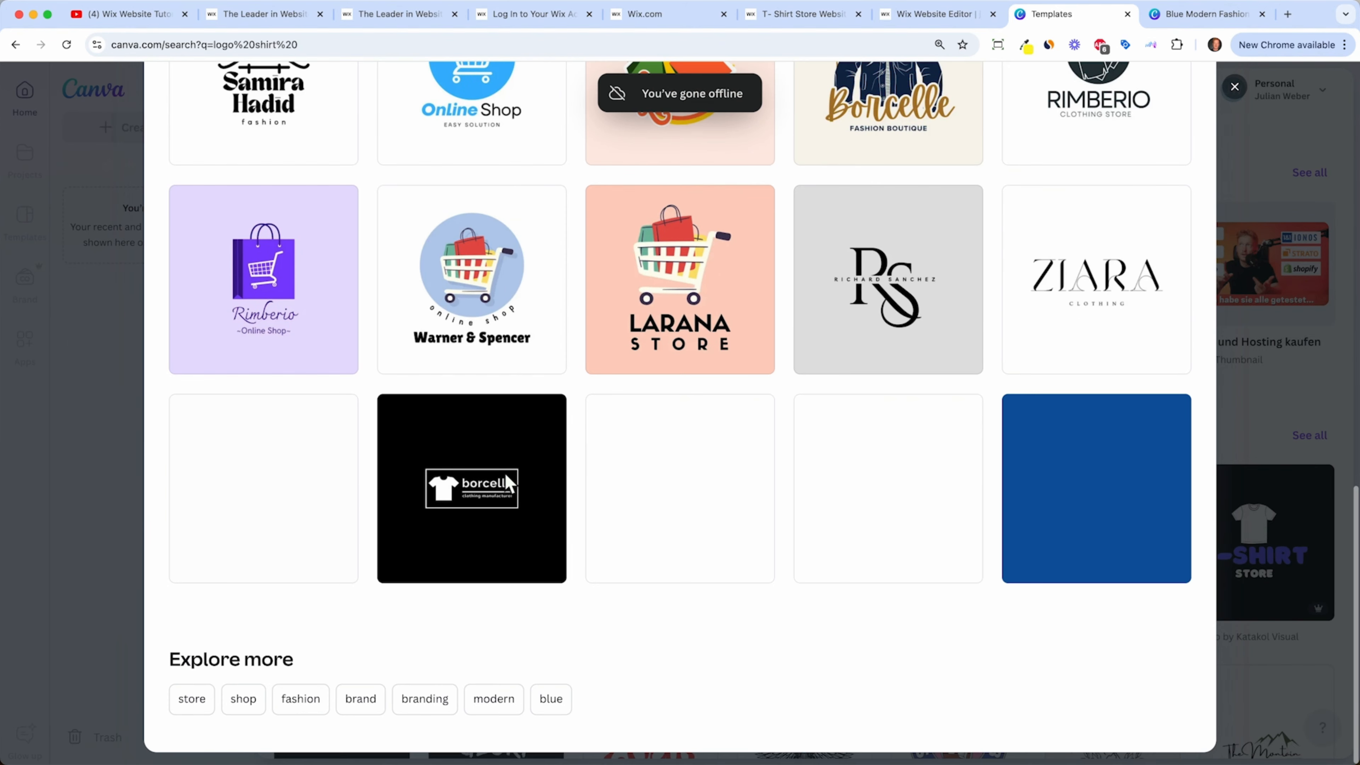
scroll(509, 485, "up", 19)
Step: In the Canva logo design, replace "TIMMERMAN" with the shop owner's first name in possessive form and "FASHION" with "T-SHIRT"
left_click(1215, 16)
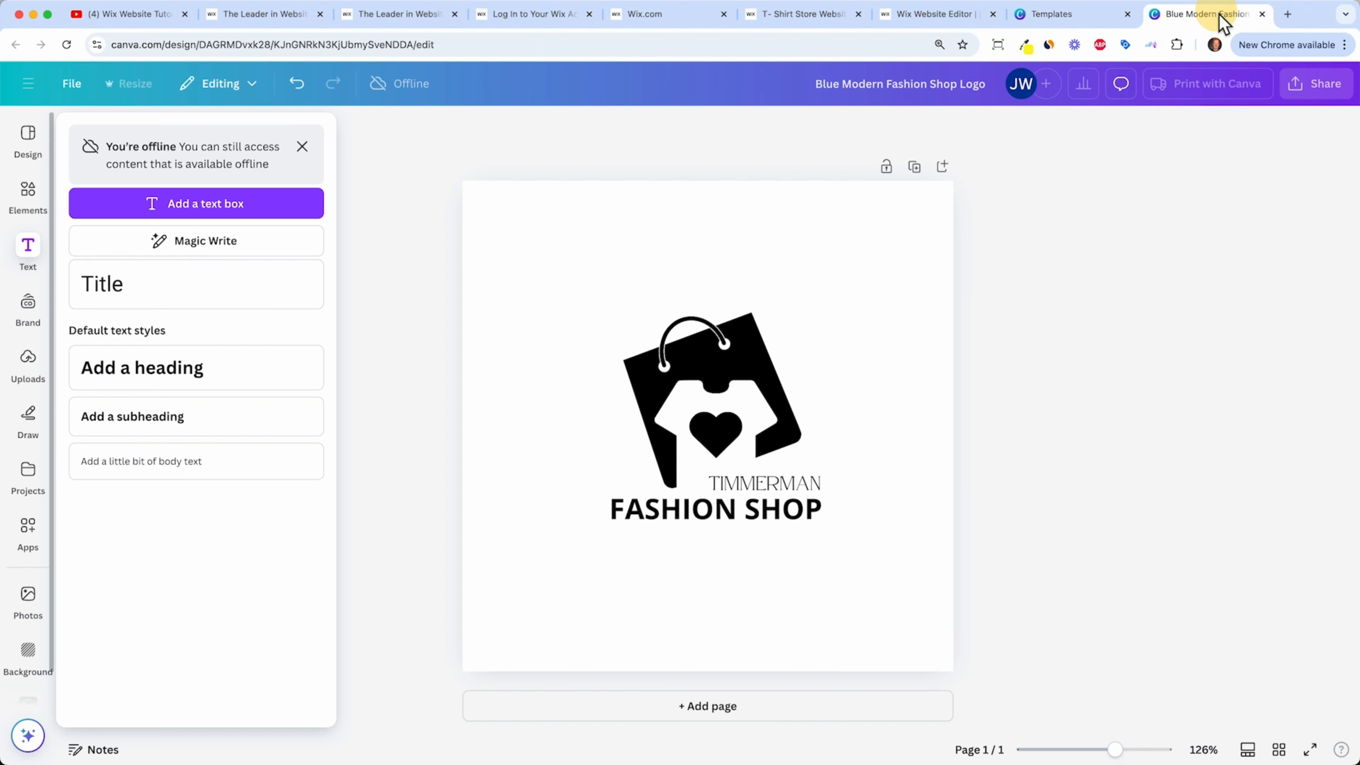
left_click(716, 316)
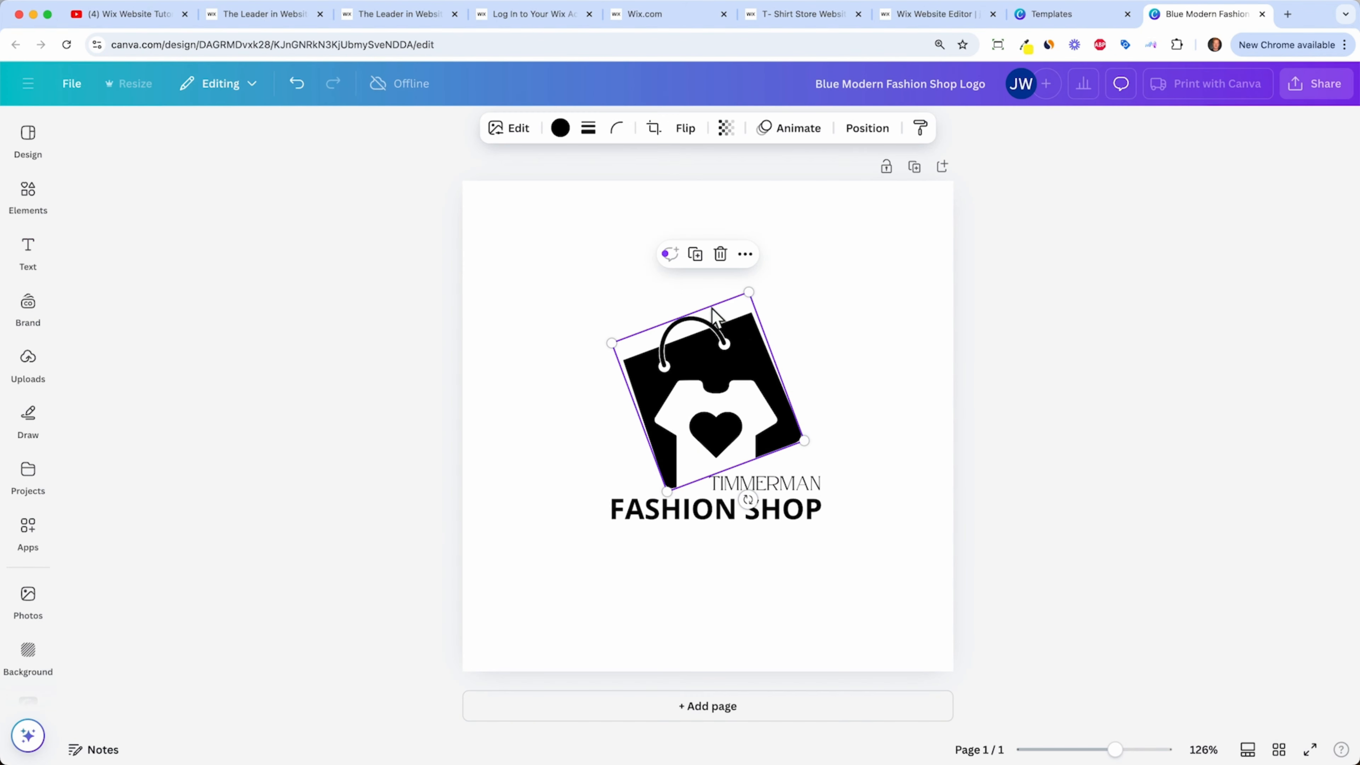
left_click(785, 482)
double_click(750, 487)
type("JULIAN'S")
double_click(674, 508)
type("T-SHIRT")
left_click(914, 340)
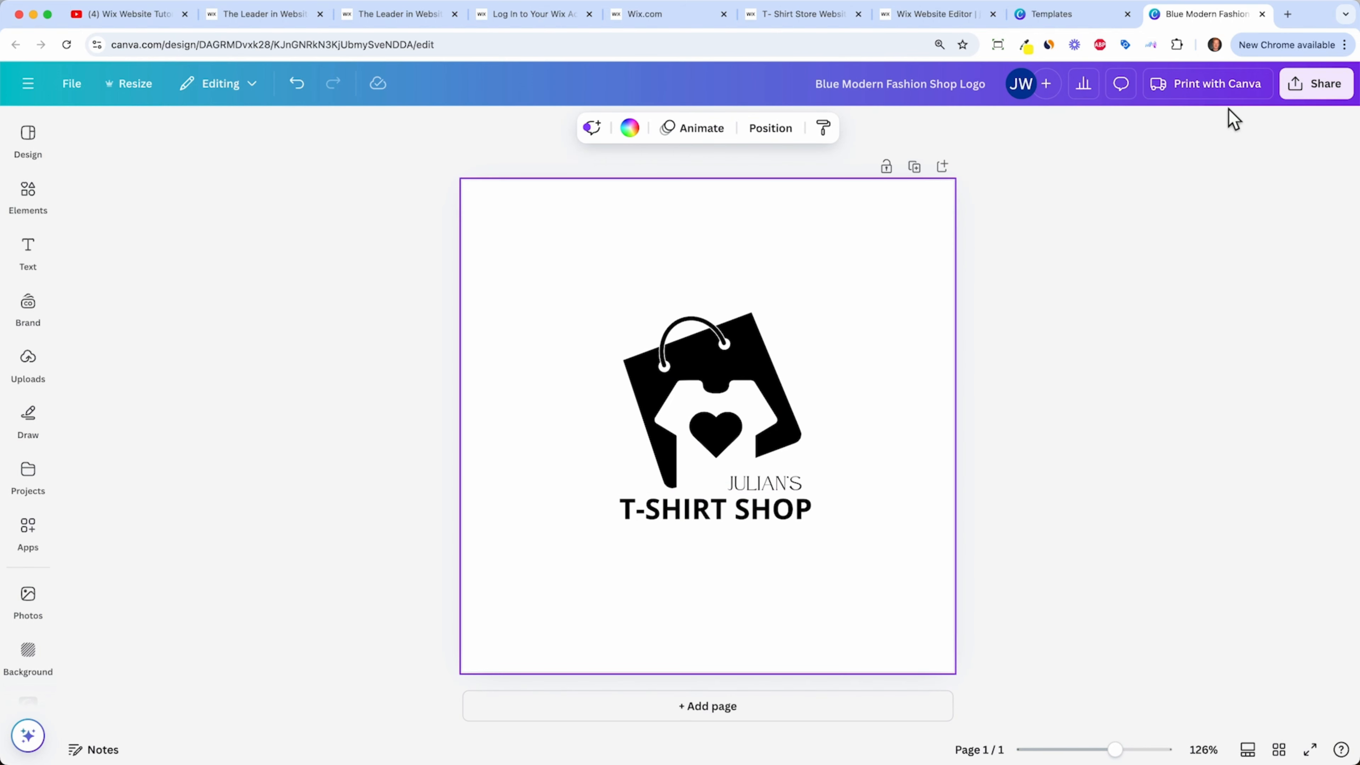
Step: Download the logo design as a PNG with a transparent background
left_click(1316, 85)
left_click(1078, 424)
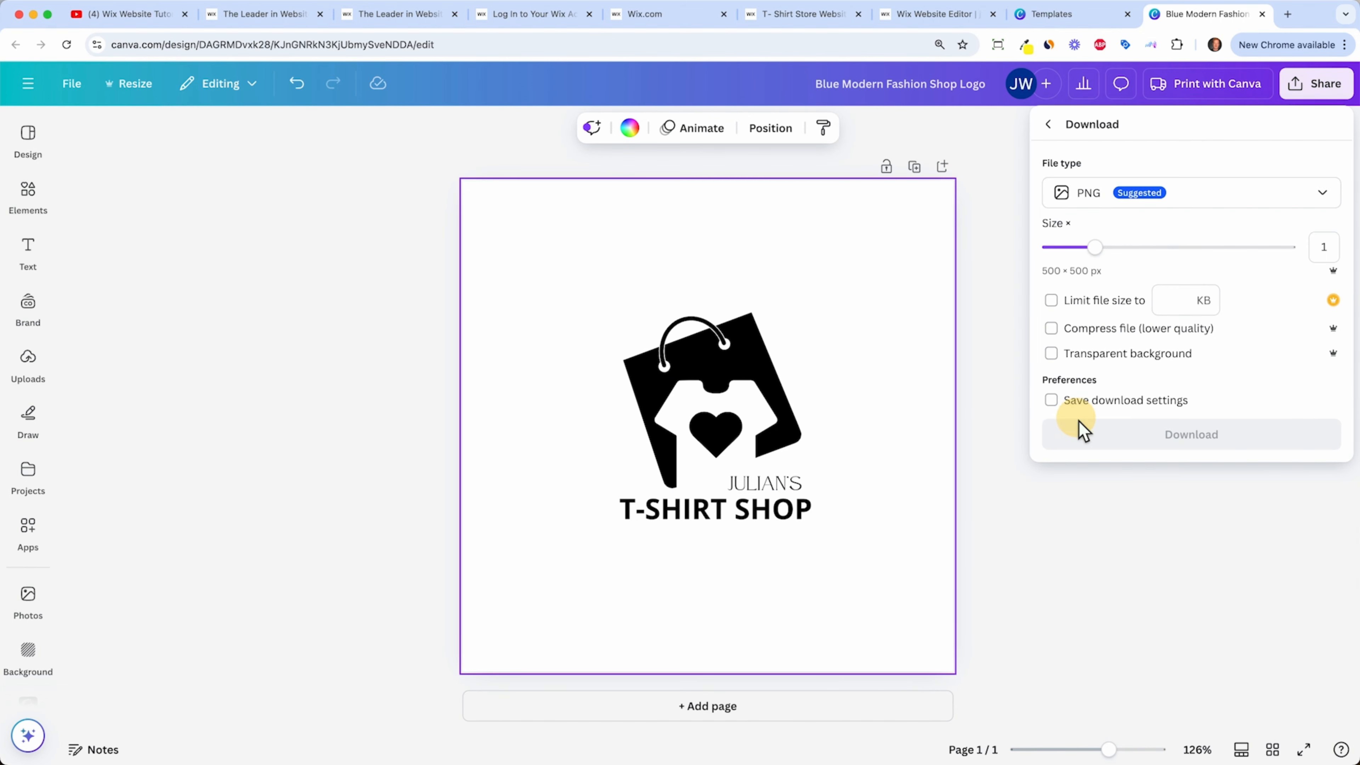
left_click(1051, 353)
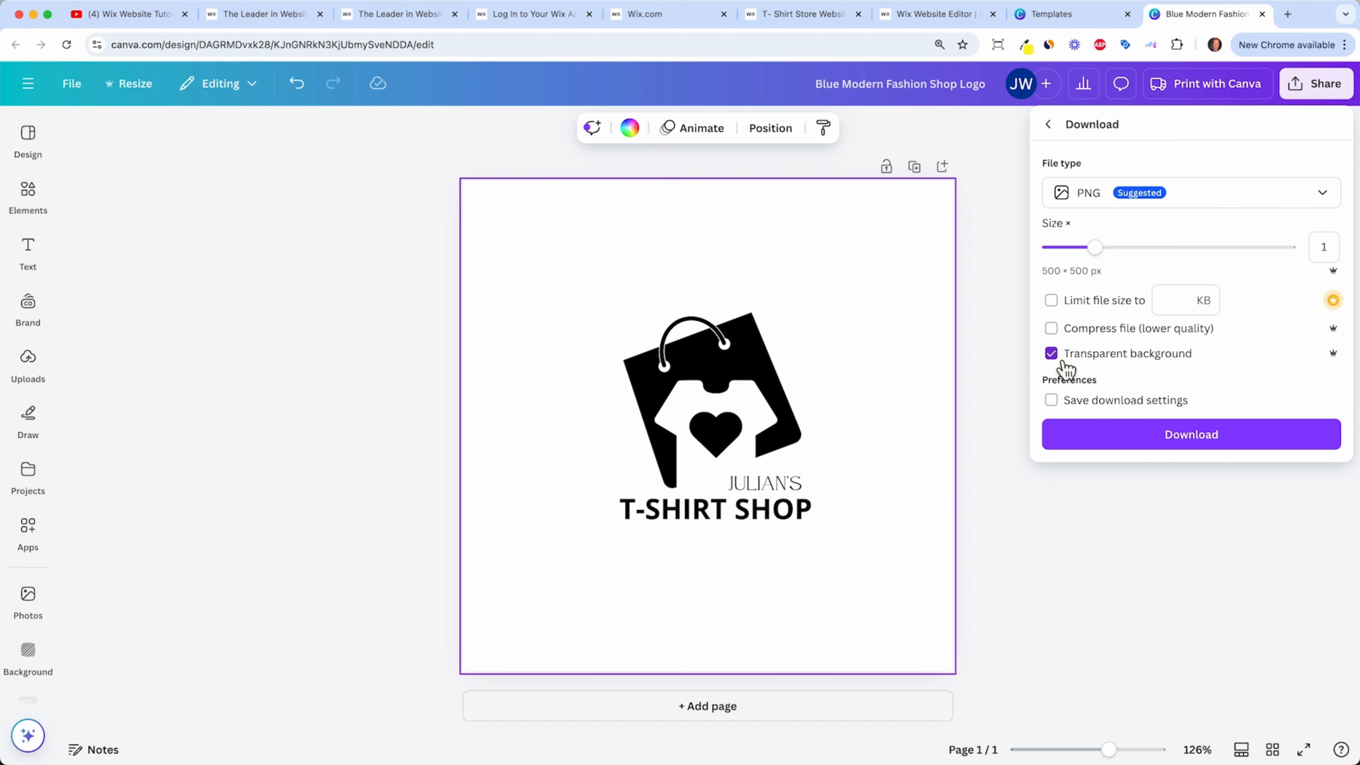
left_click(1124, 444)
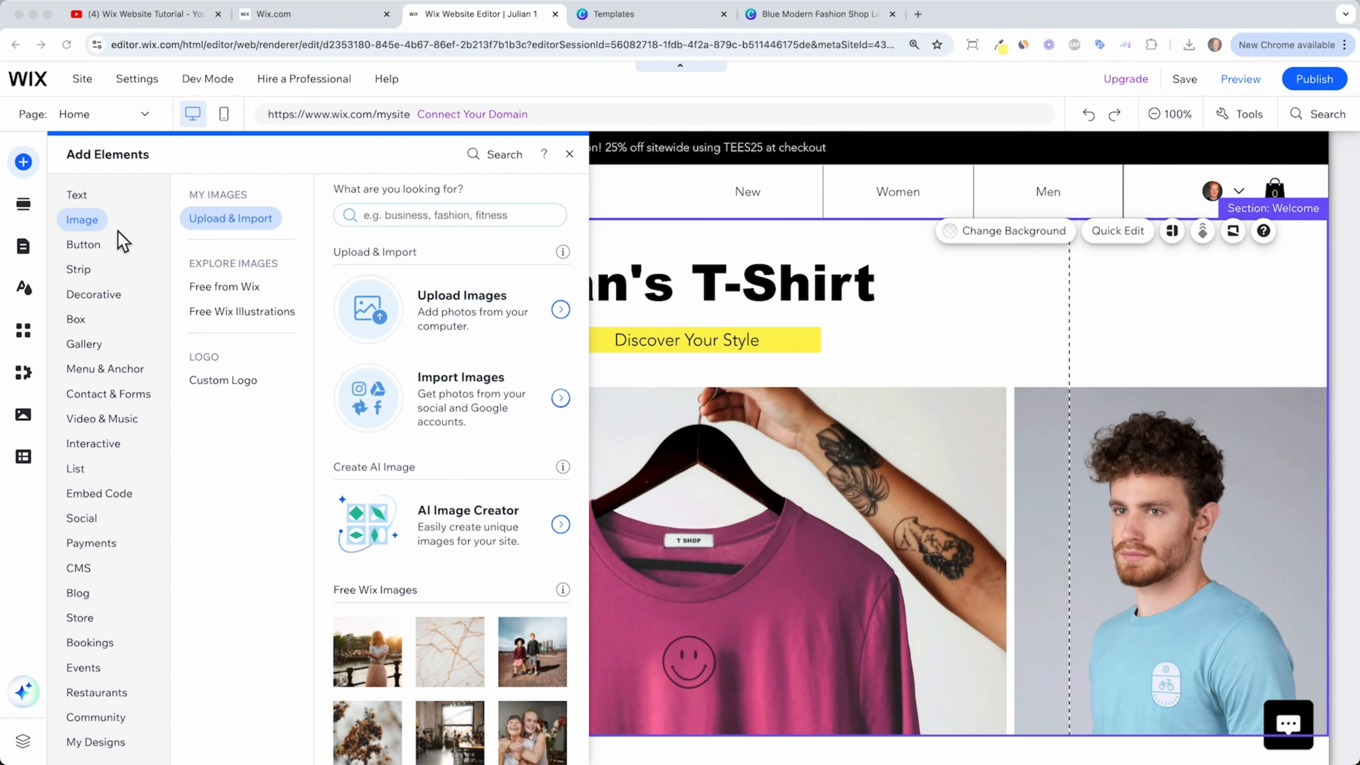
Step: In the Wix editor, upload Blue Modern Fashion Shop Logo.png, add it to the page, shrink it and place it beside the main heading
left_click(530, 311)
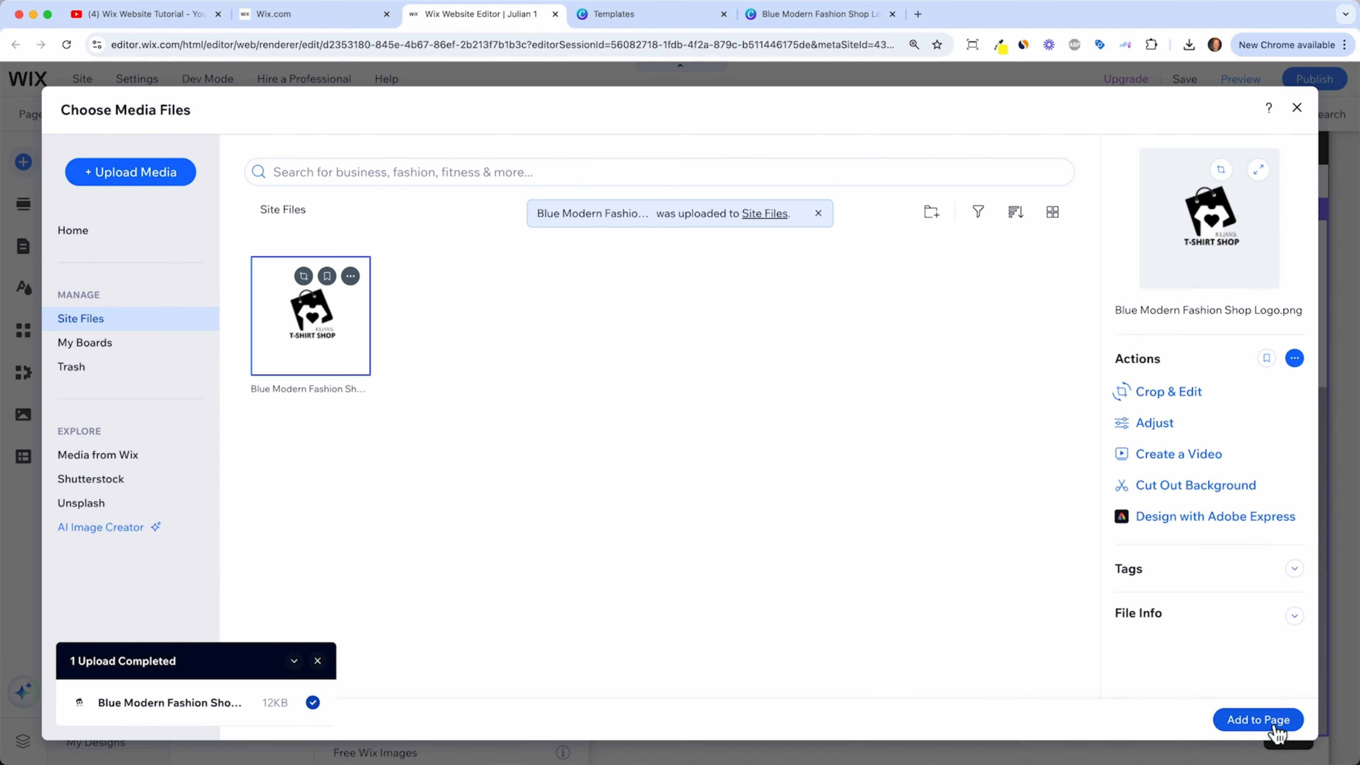
left_click(1275, 728)
left_click_drag(880, 674, 681, 484)
left_click_drag(602, 387, 417, 294)
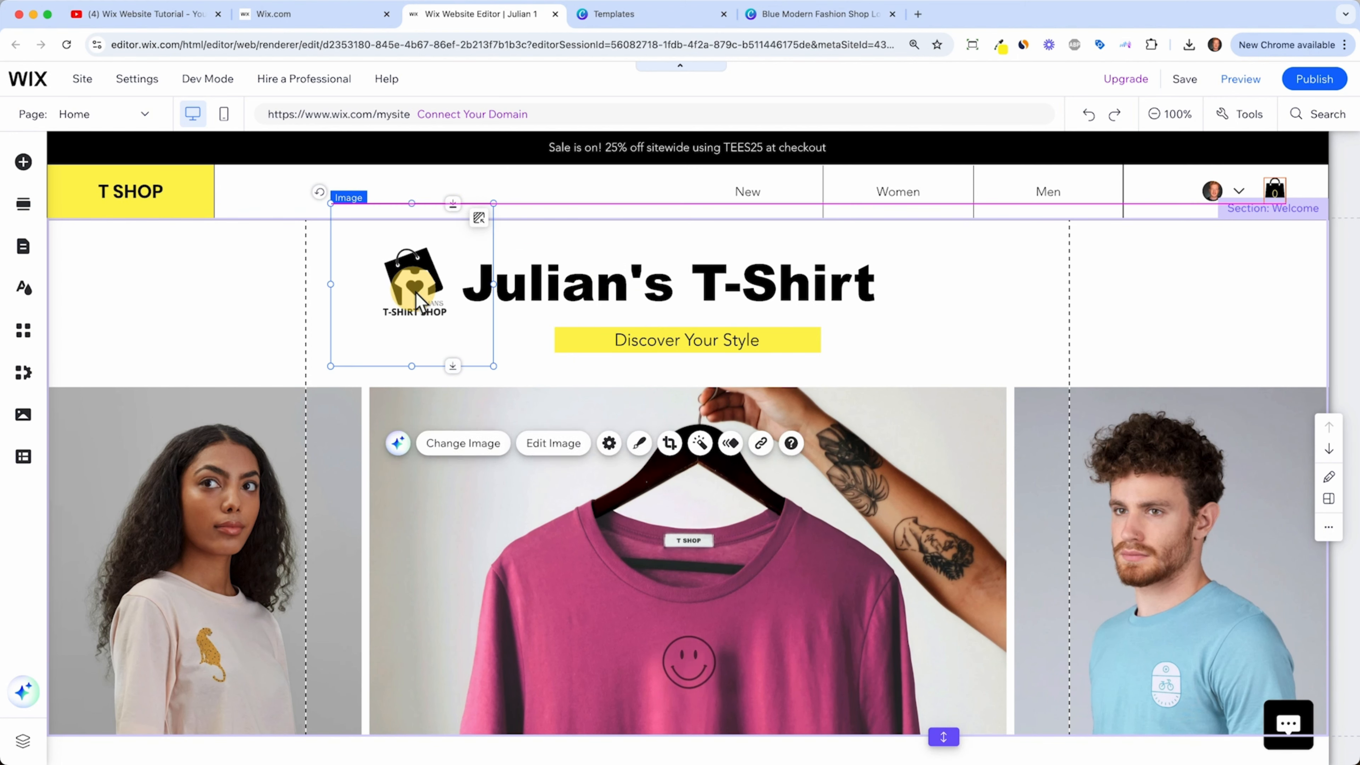
Step: Delete the main heading text from the Welcome section
left_click(719, 312)
key("Delete")
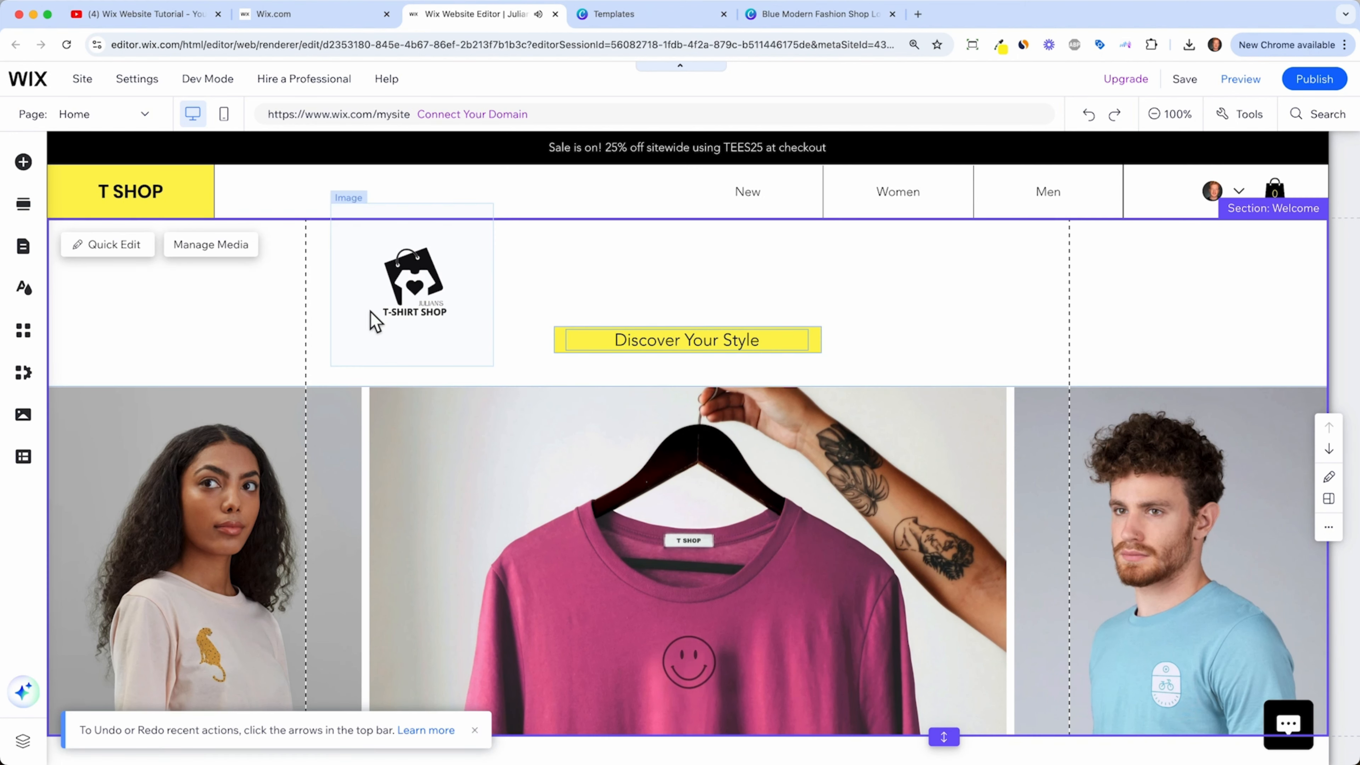
Step: Move the logo image to the centre above the "Discover Your Style" tagline and open that tagline's text for editing
left_click(417, 303)
left_click_drag(417, 303, 681, 291)
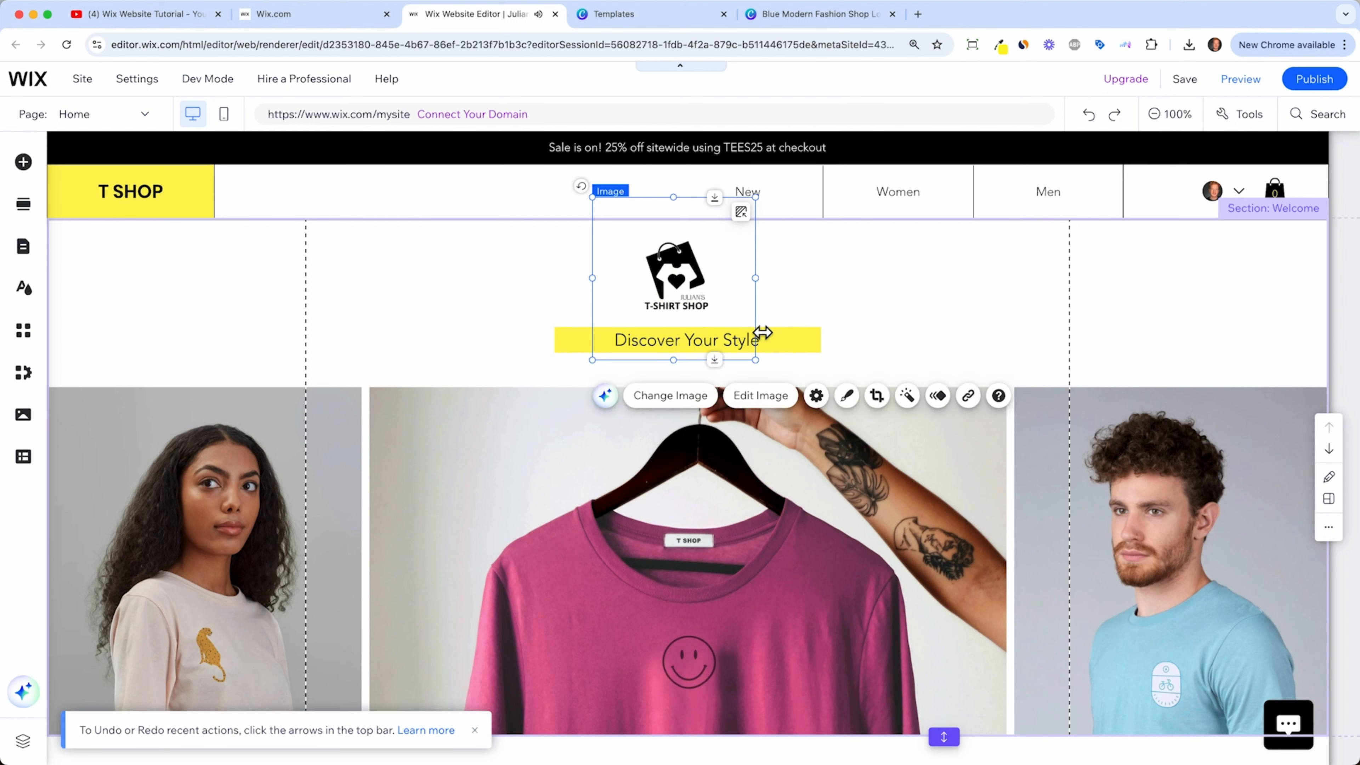
left_click(865, 291)
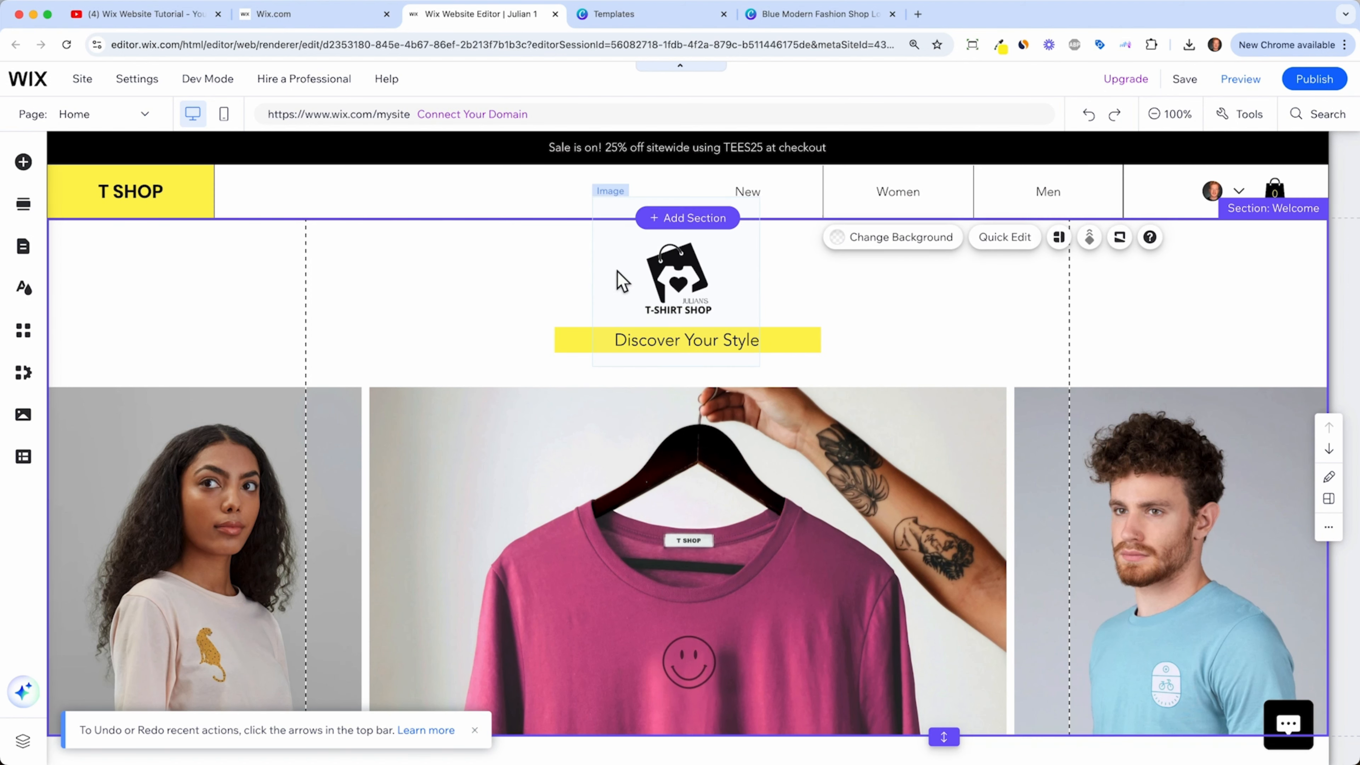
left_click(738, 338)
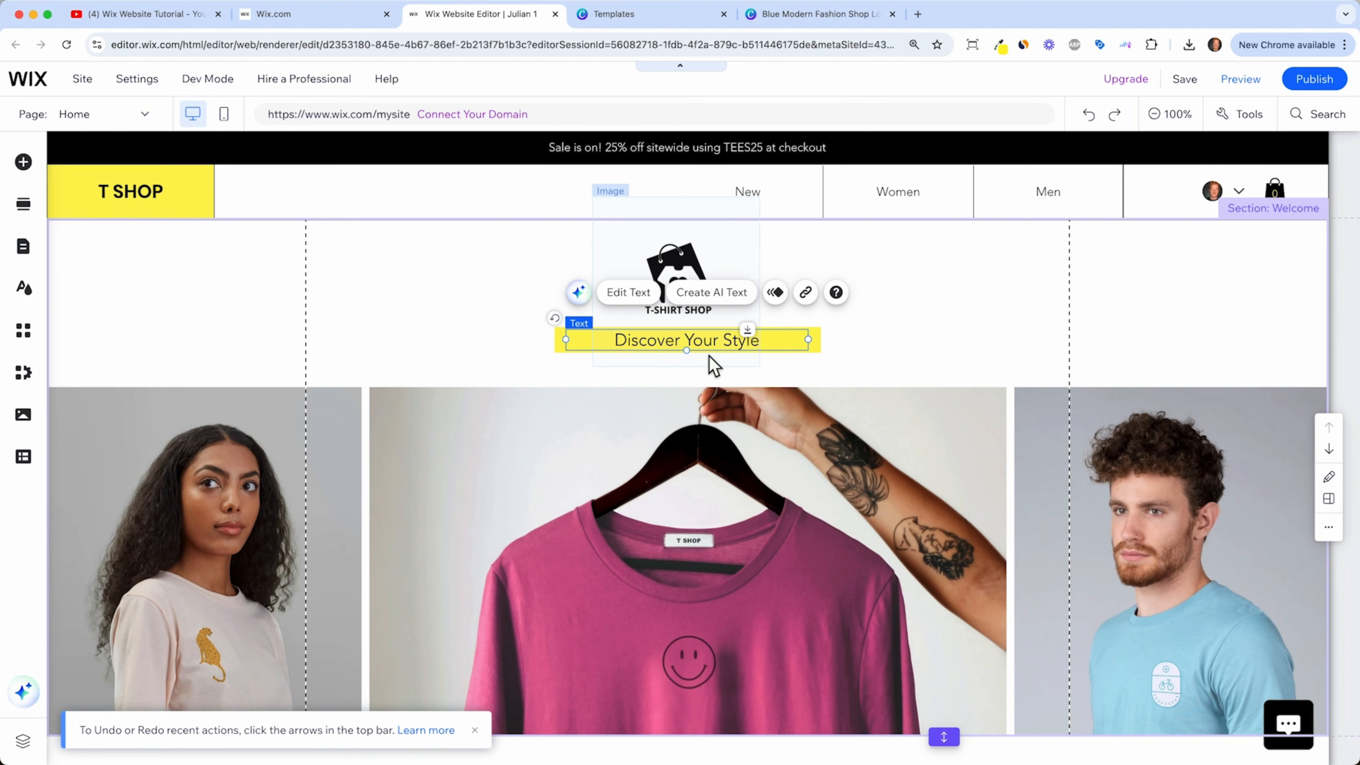
left_click(640, 292)
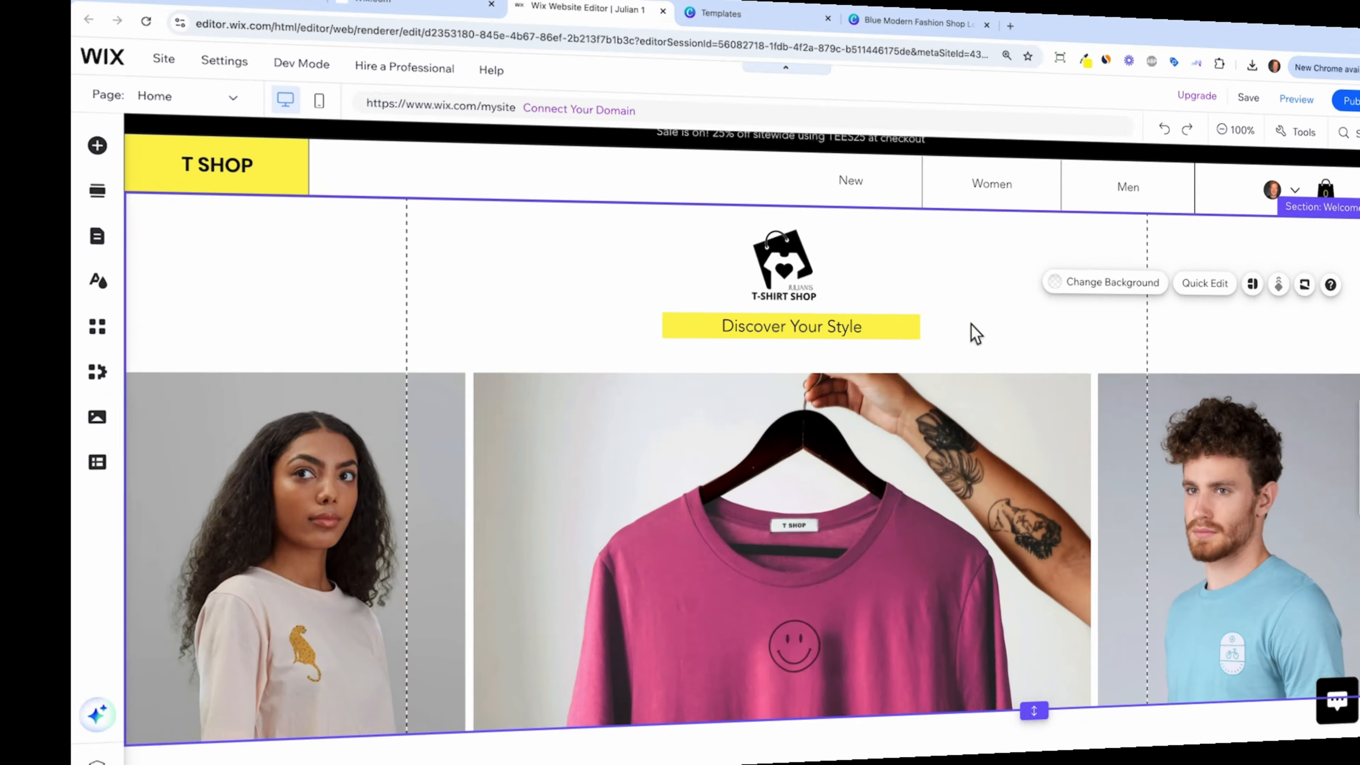
Step: In the Welcome section's gallery, start replacing the middle pink T-shirt image and upload the photo of green T-shirts on hangers
scroll(854, 478, "down", 3)
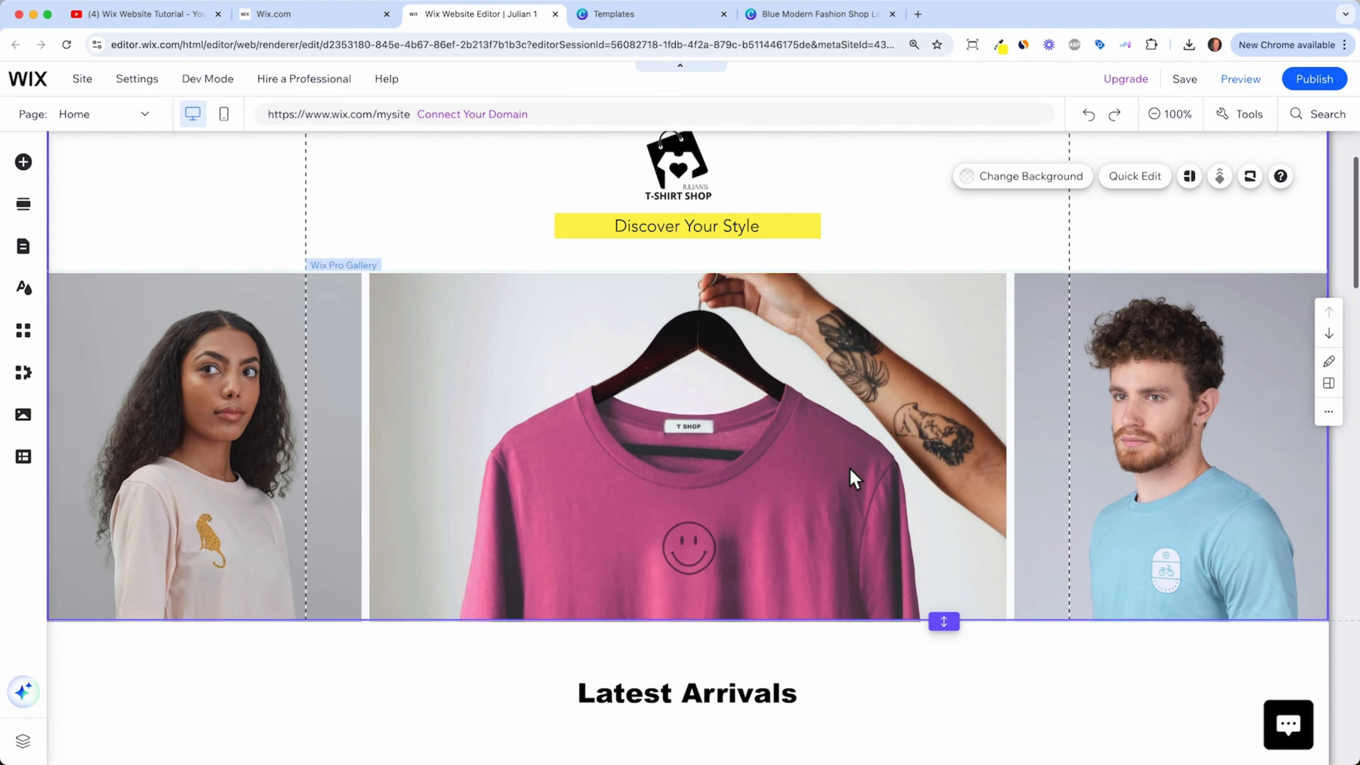
left_click(822, 423)
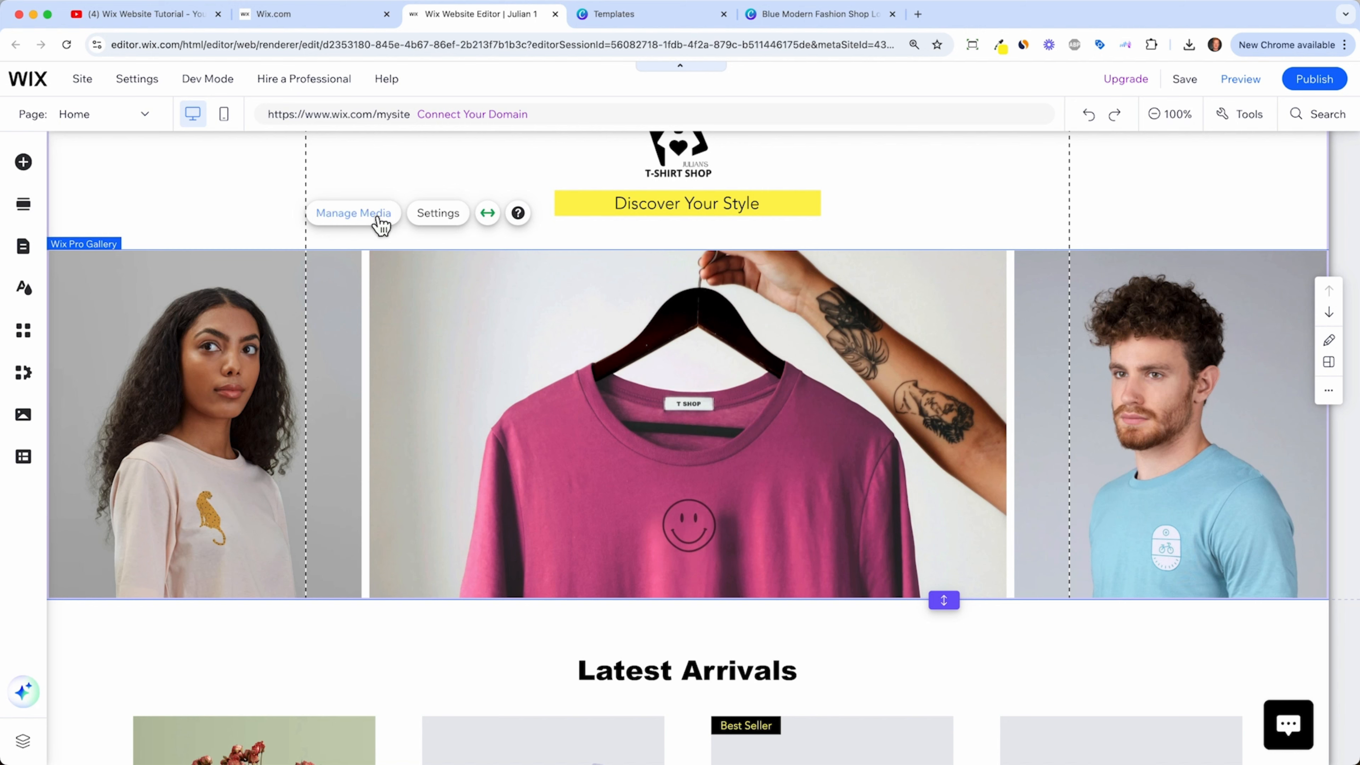
left_click(359, 213)
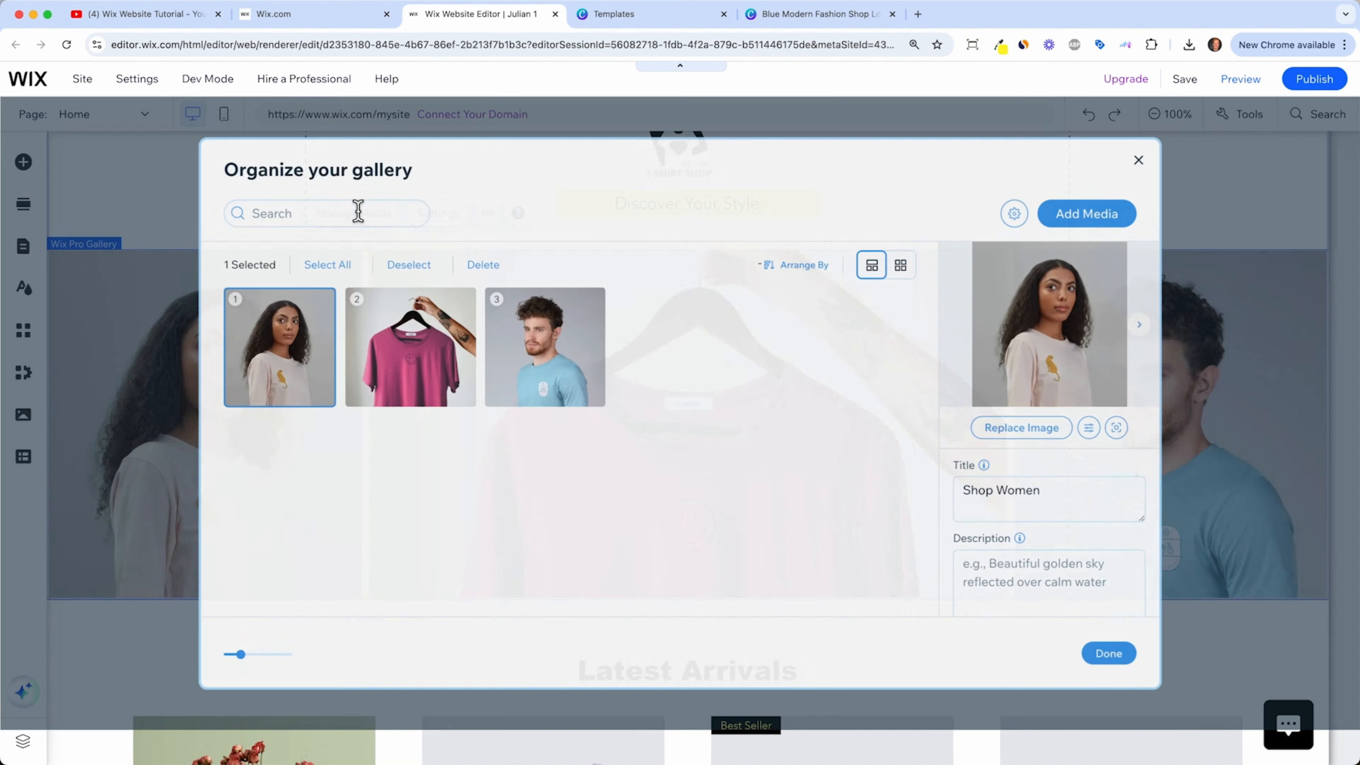
left_click(421, 349)
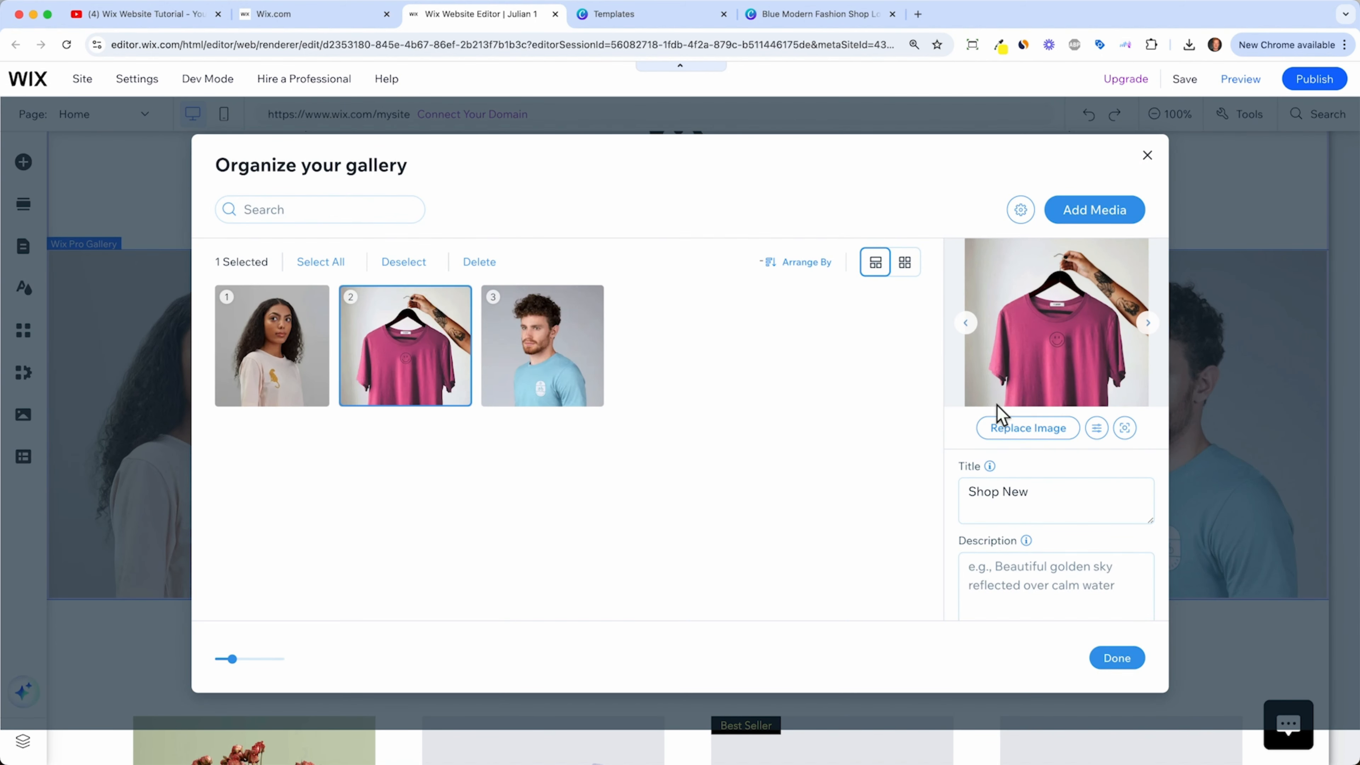
left_click(1044, 431)
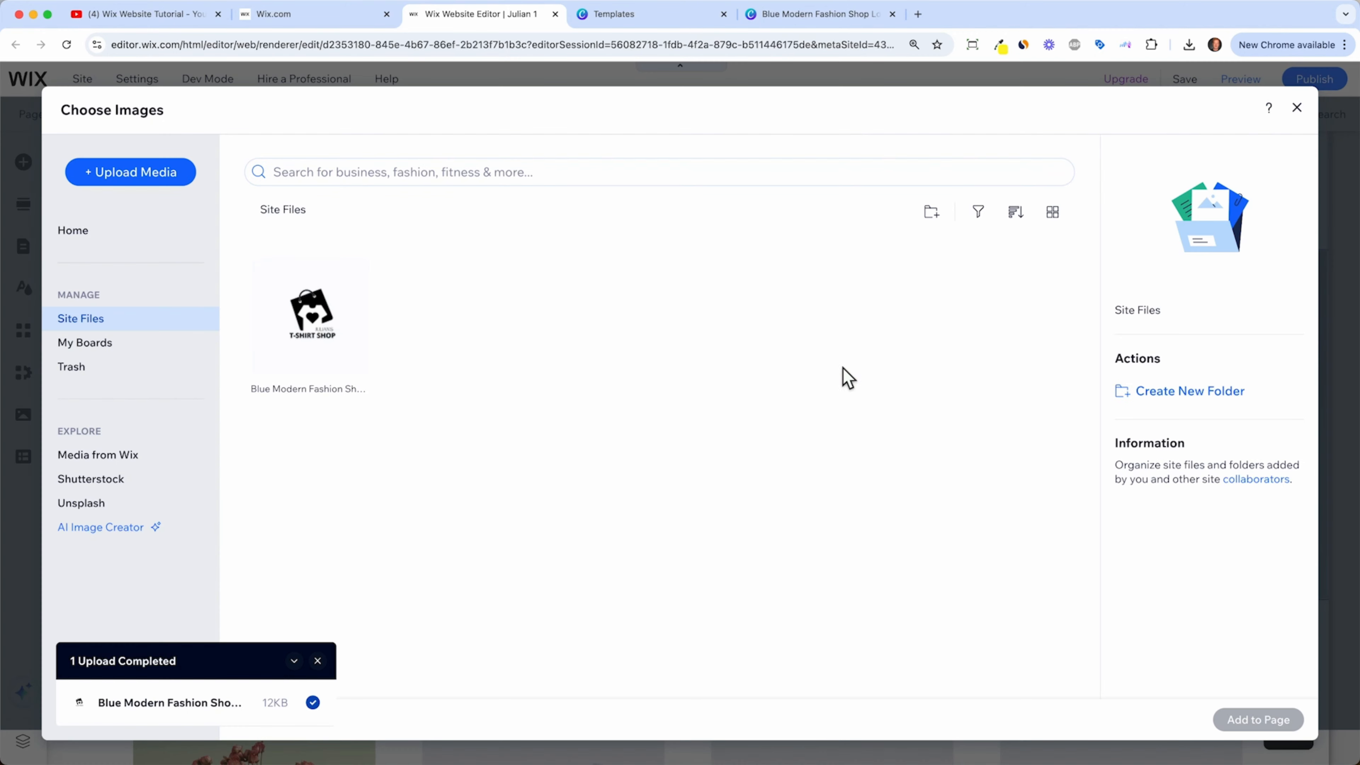
left_click(131, 166)
left_click(702, 444)
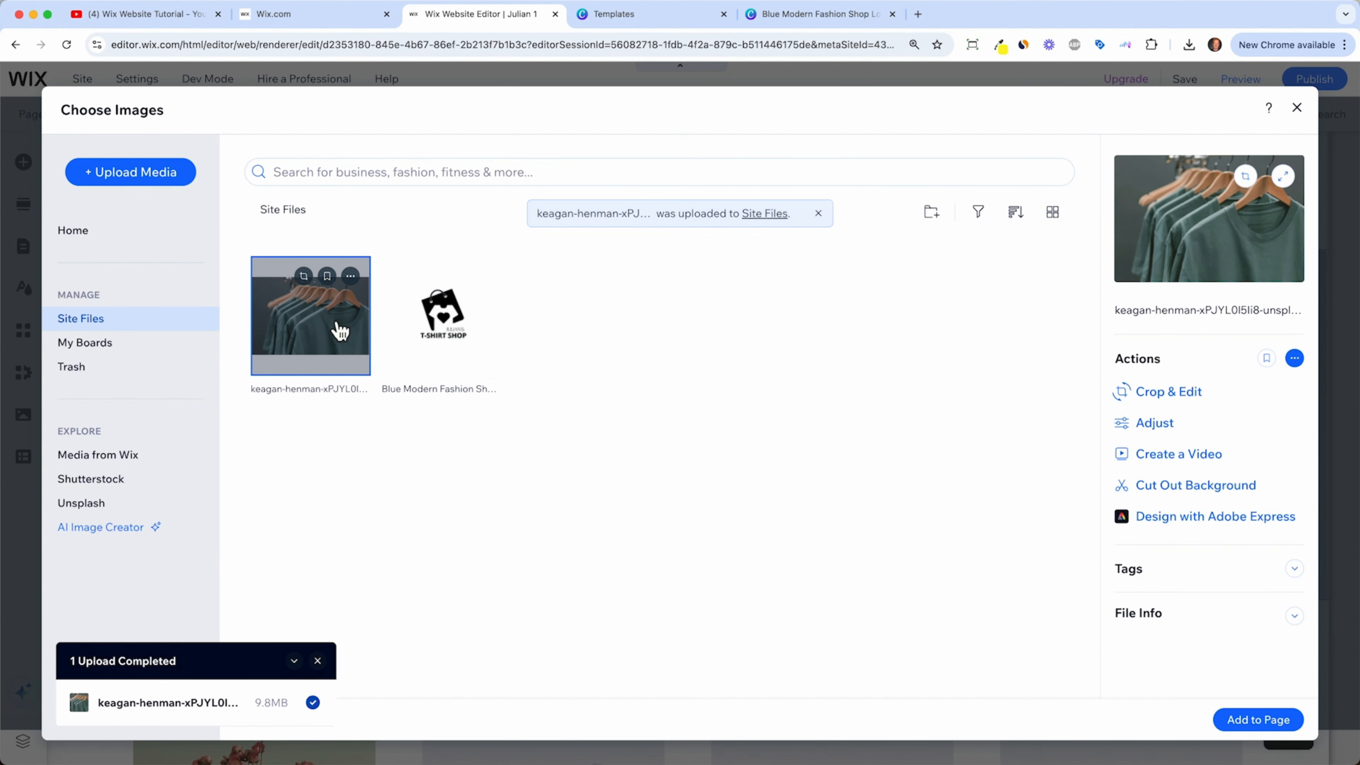
Step: Search the Media from Wix library for "shirt" images
left_click(183, 467)
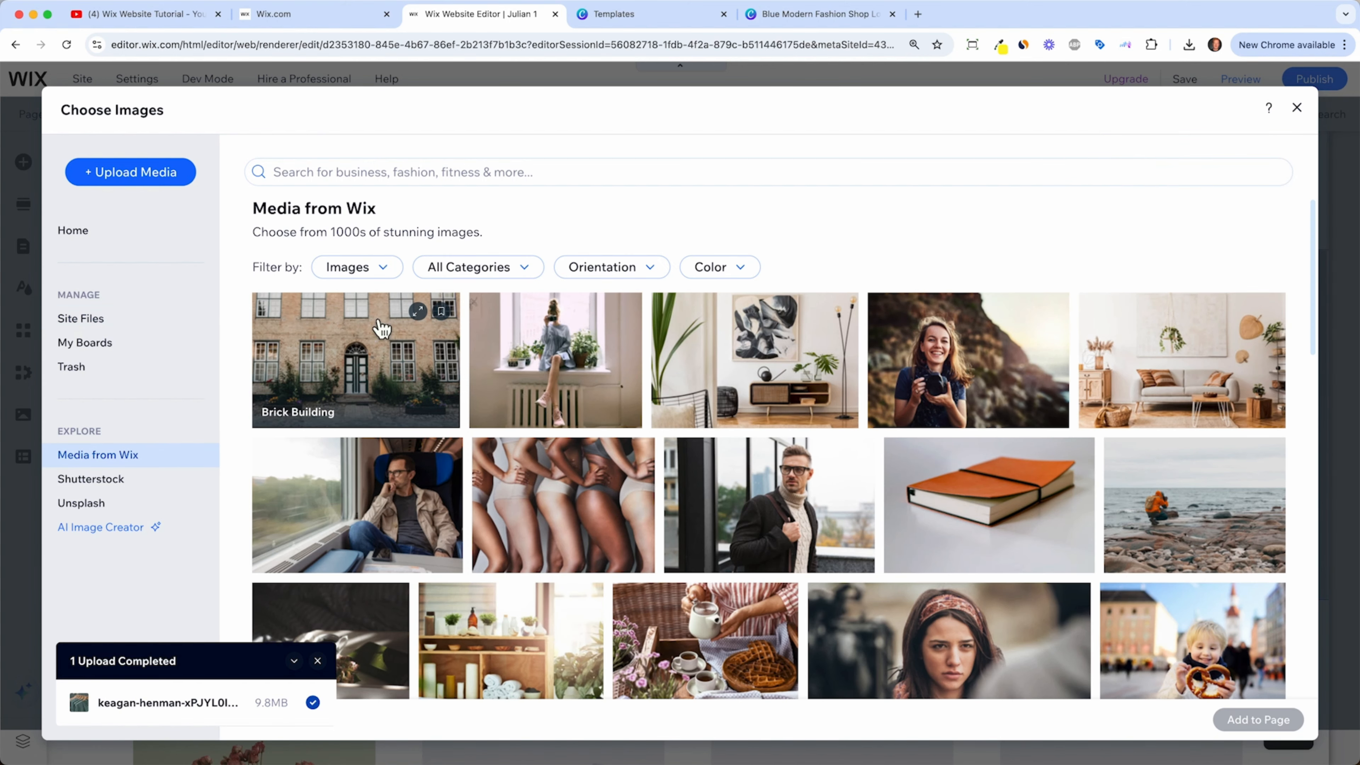
left_click(440, 172)
type("shor")
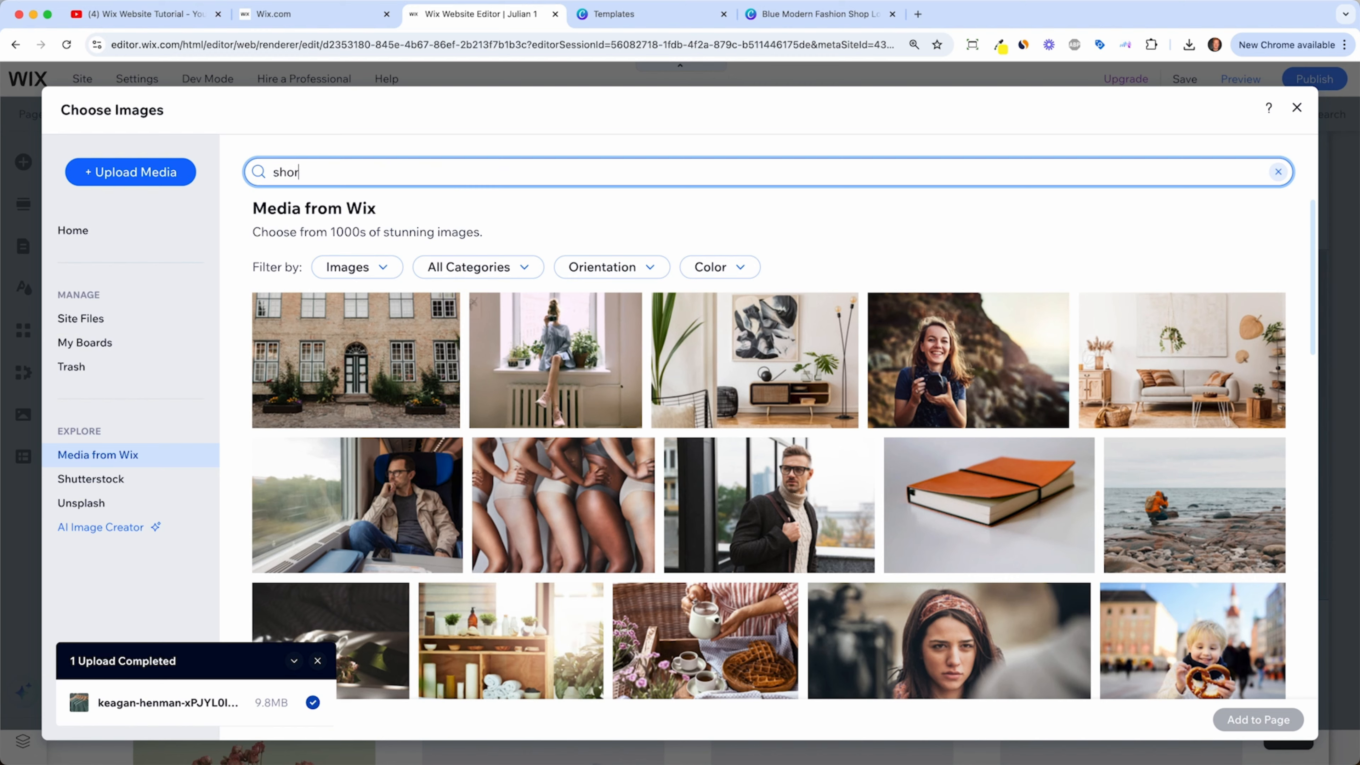
type("t")
key("Return")
double_click(398, 170)
key("BackSpace")
type("shirt")
key("Return")
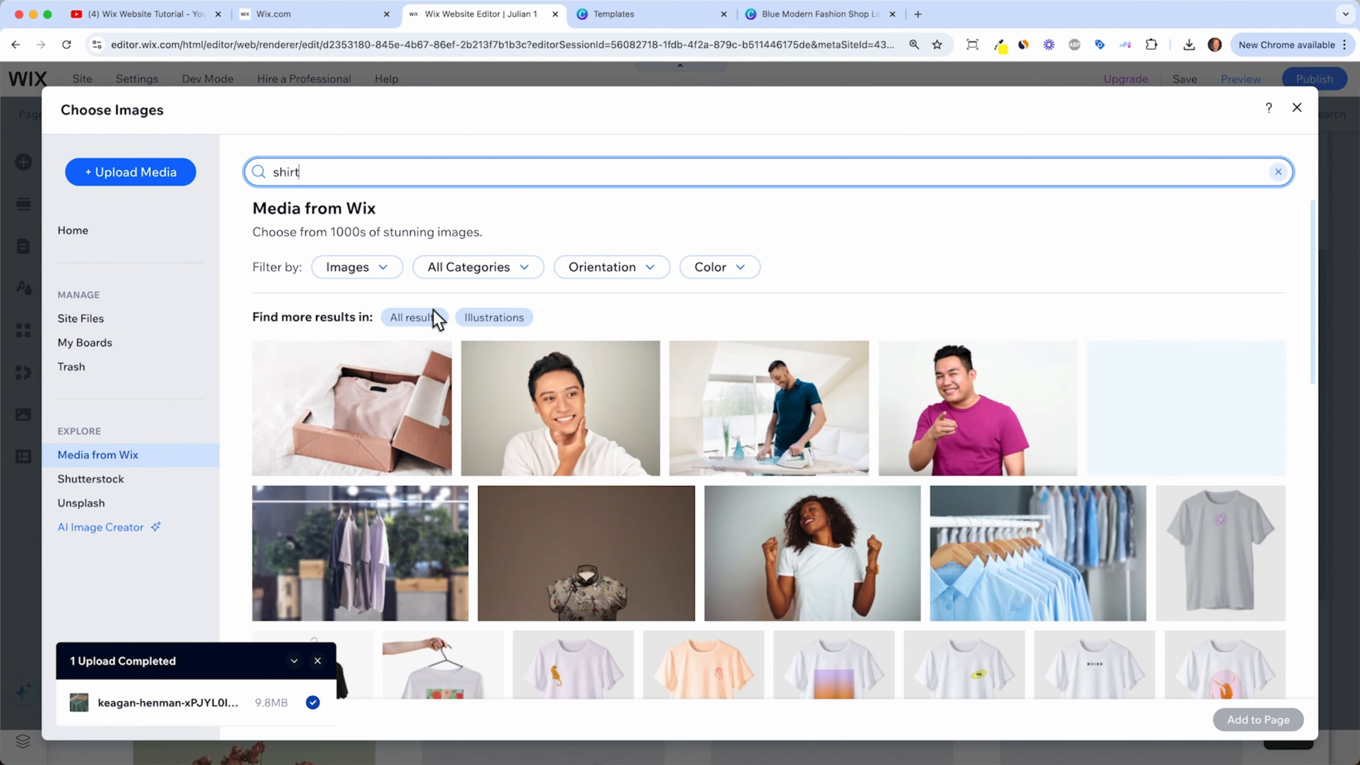